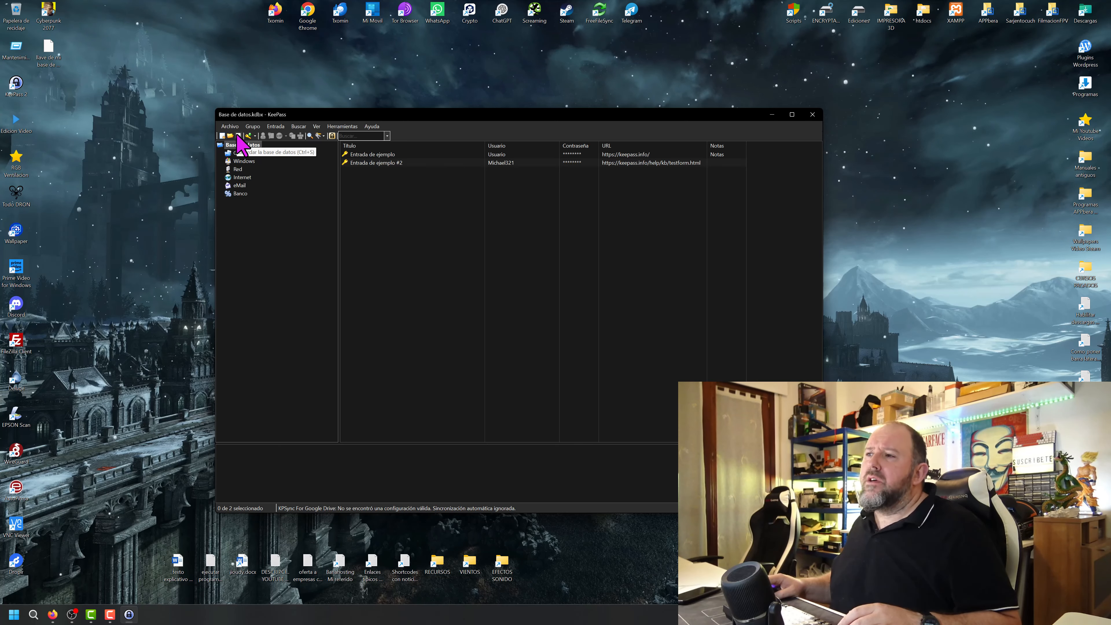
Close the Base de datos.kdbx database and minimise the KeePass window to reveal the desktop.
click(232, 127)
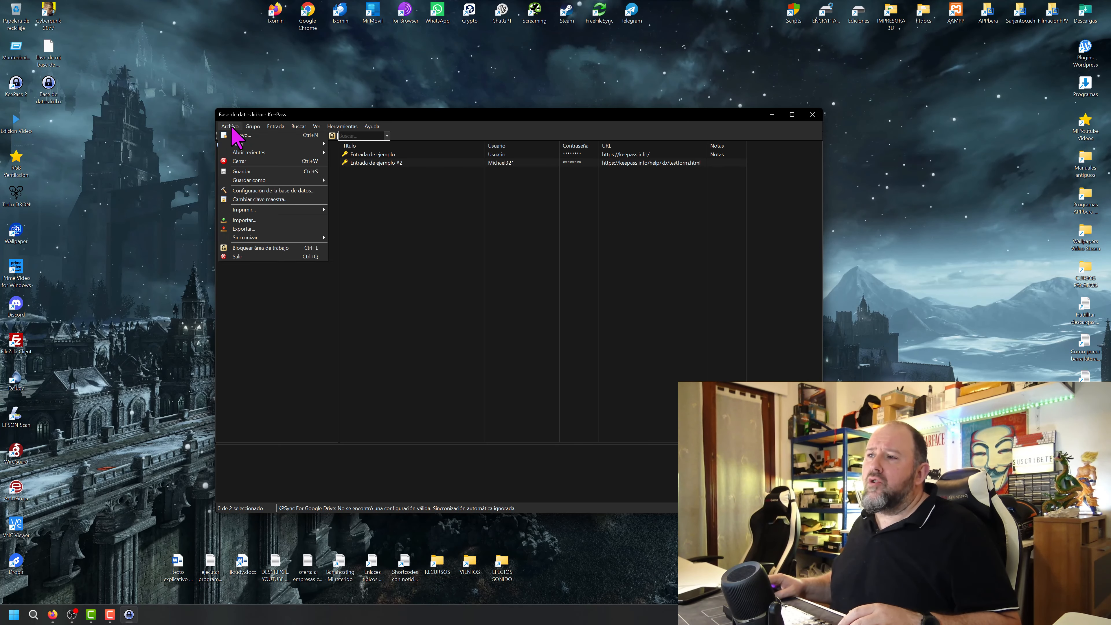
click(239, 164)
click(773, 115)
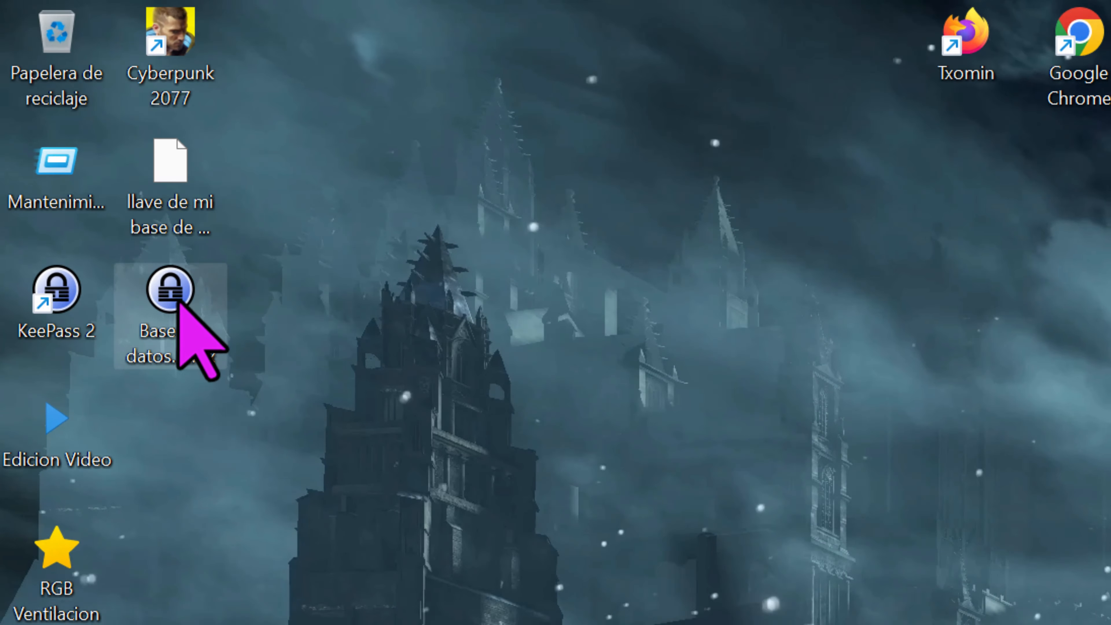
Place Base de datos.kdbx and the key file llave de mi base de datos.keyx side by side in a free desktop area.
drag(176, 294, 401, 245)
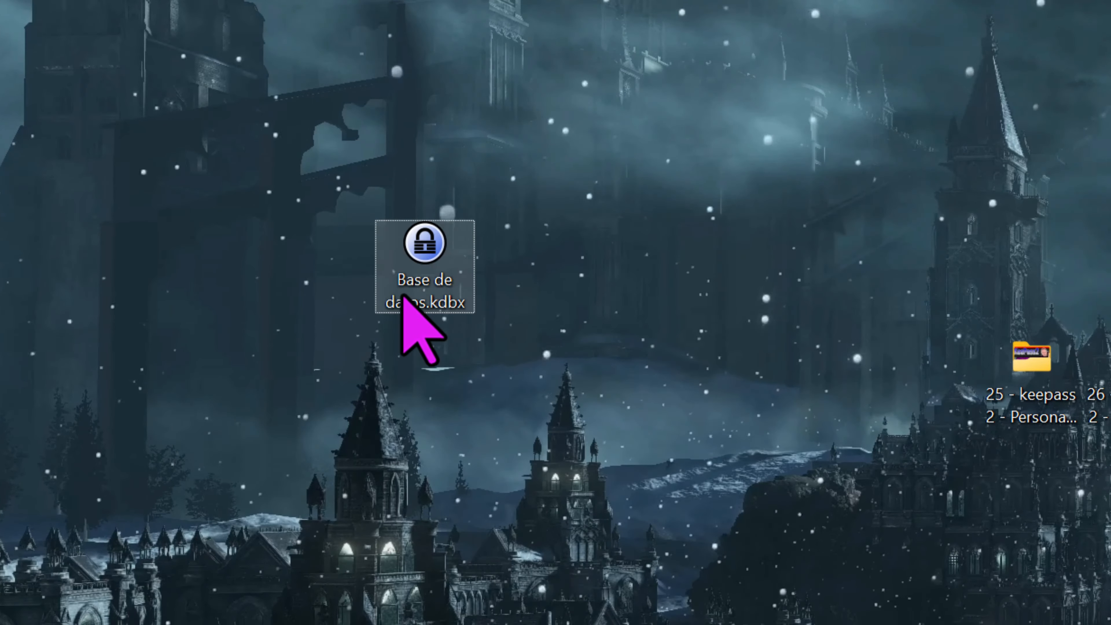
drag(438, 2, 565, 272)
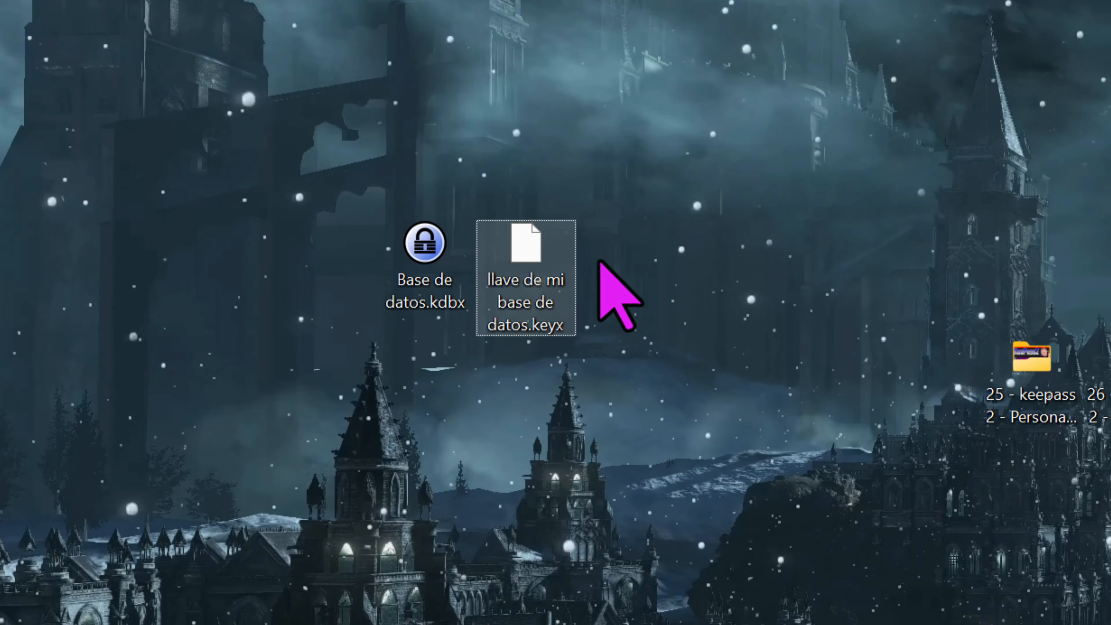
mouse_move(549, 319)
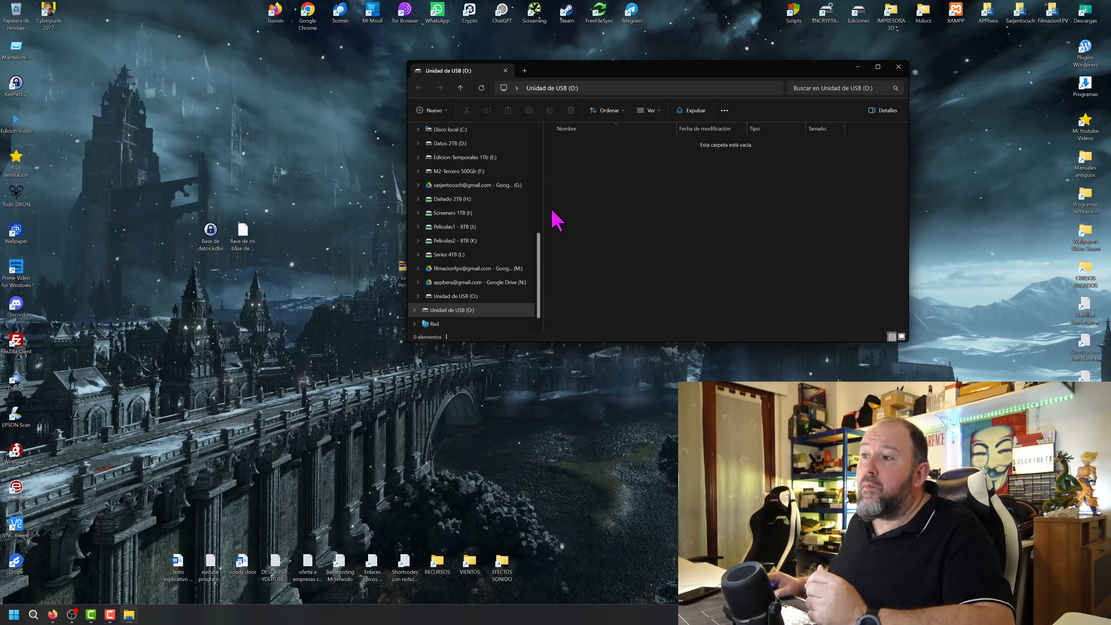
Move the key file llave de mi base de datos.keyx from the desktop to the USB drive (O:) and close the drive's window.
click(246, 235)
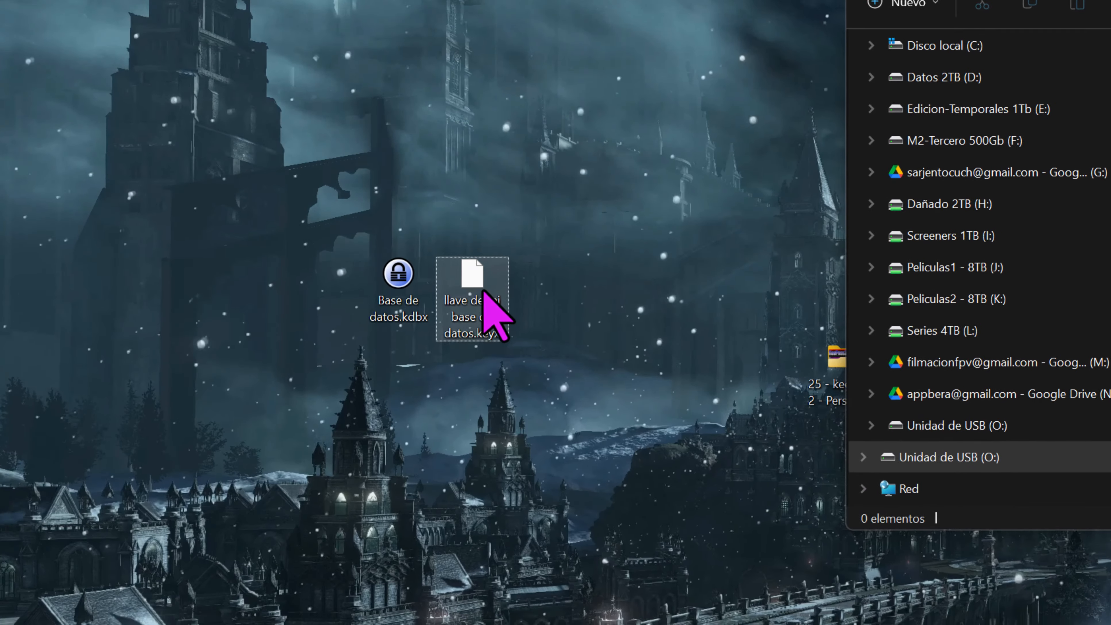
right_click(483, 292)
click(545, 624)
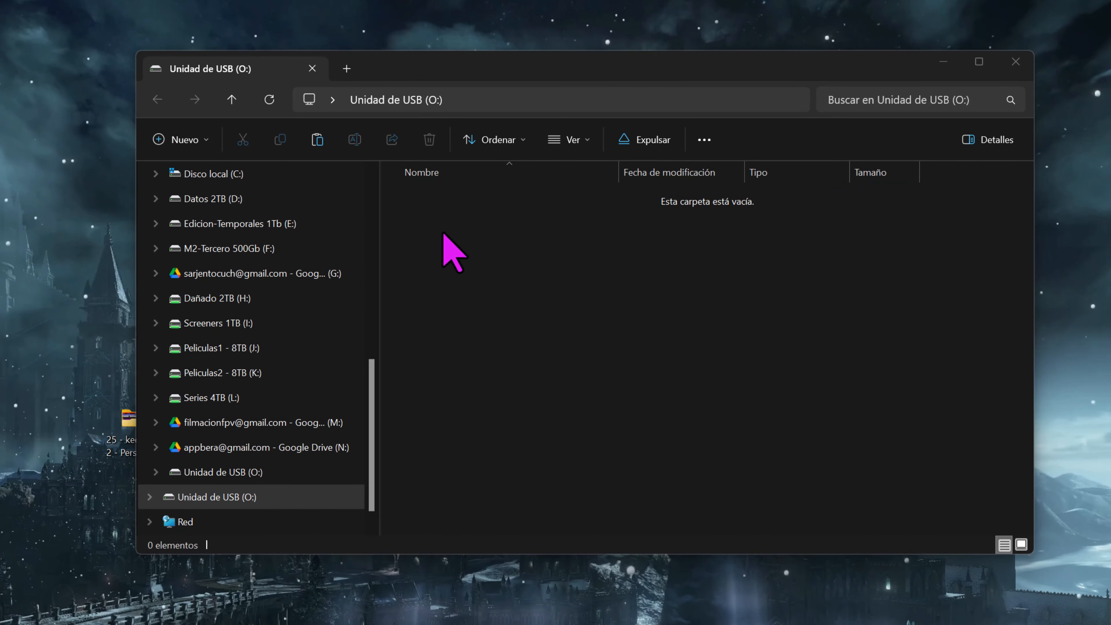
right_click(670, 179)
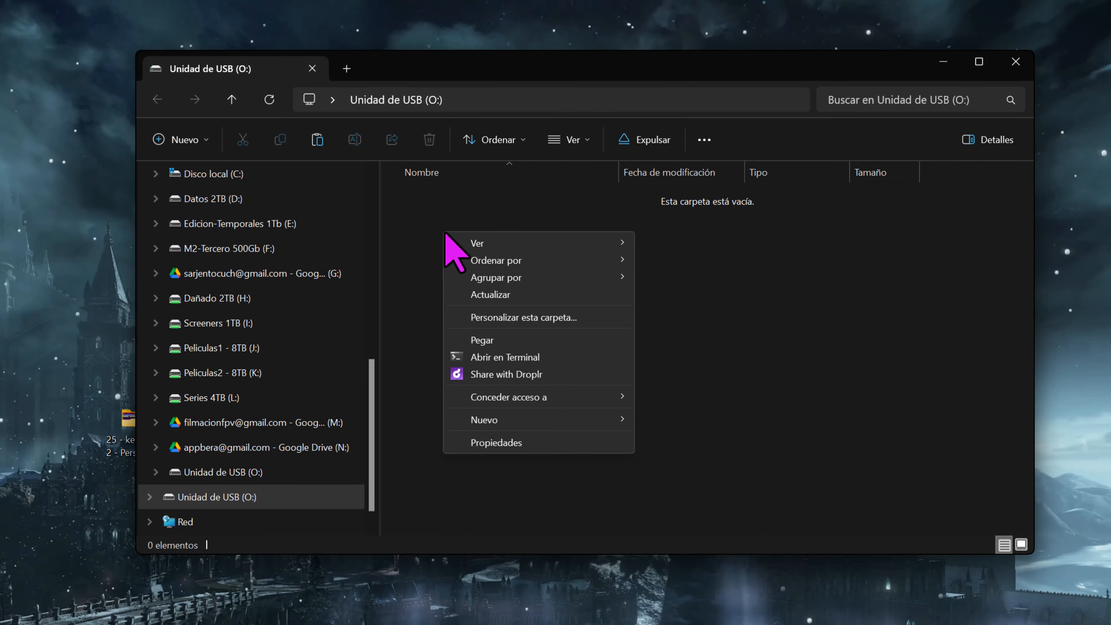
click(490, 341)
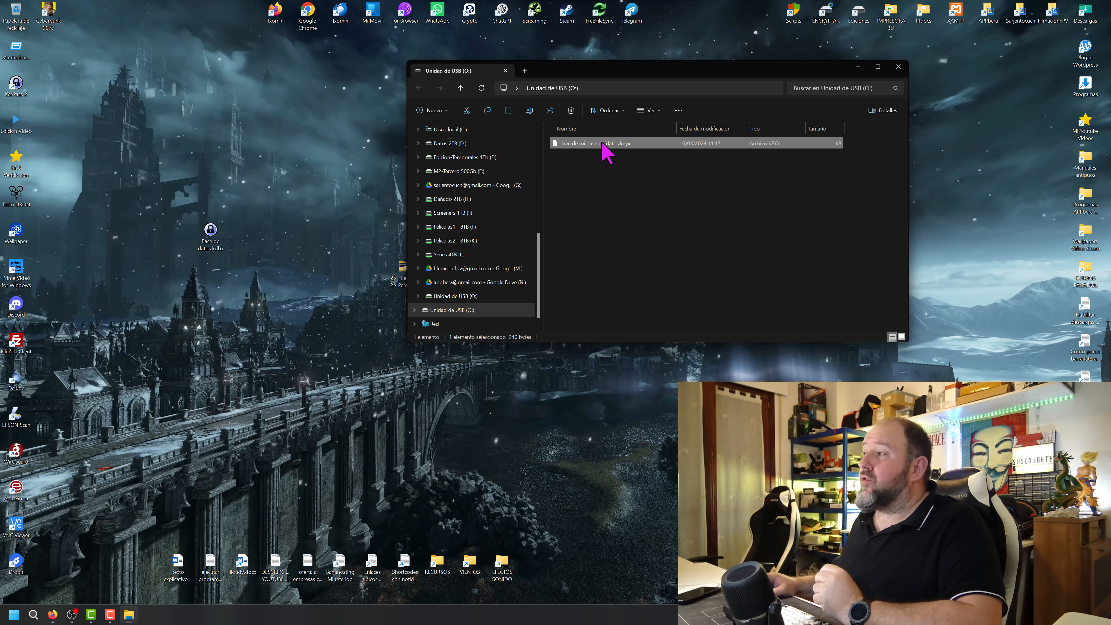
click(898, 67)
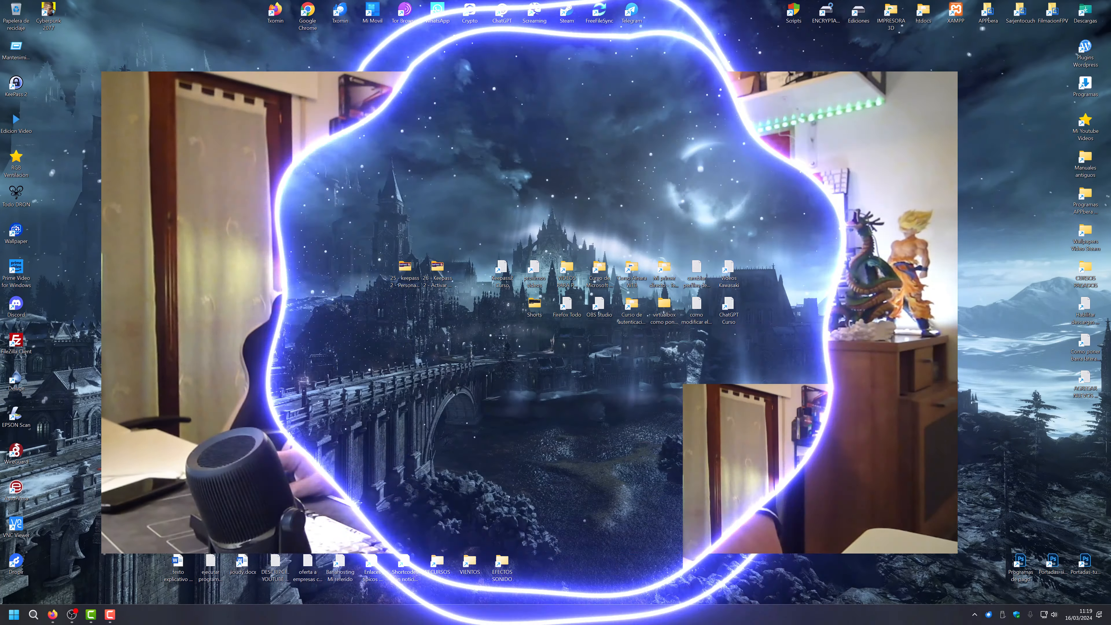
Open Base de datos.kdbx from the desktop, enter the master password and try to unlock it with the preset key file path.
double_click(212, 237)
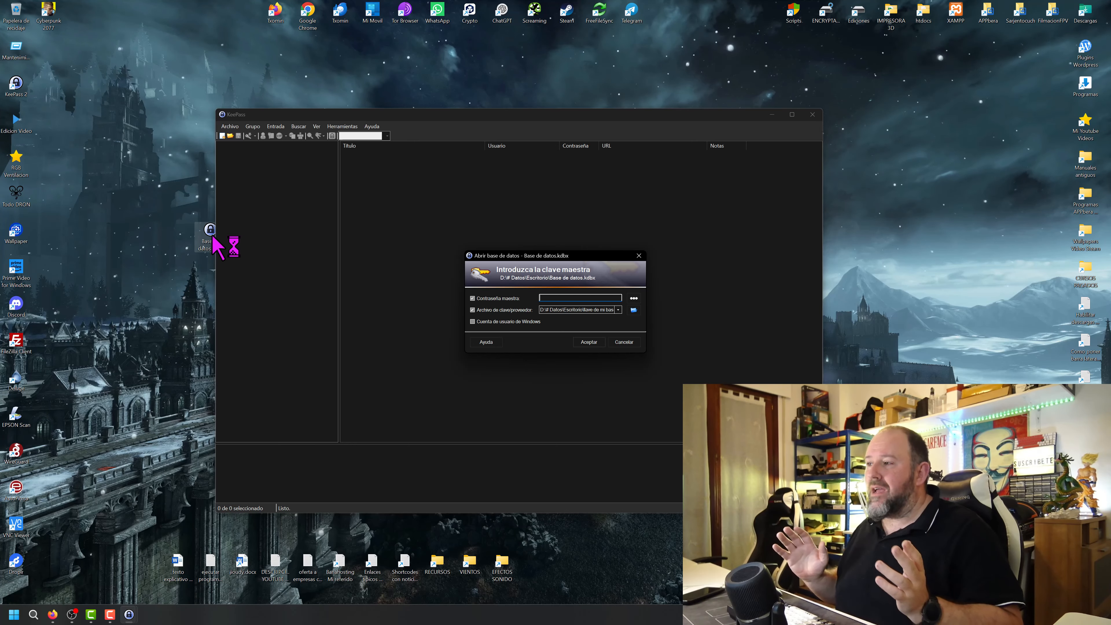
text(••••)
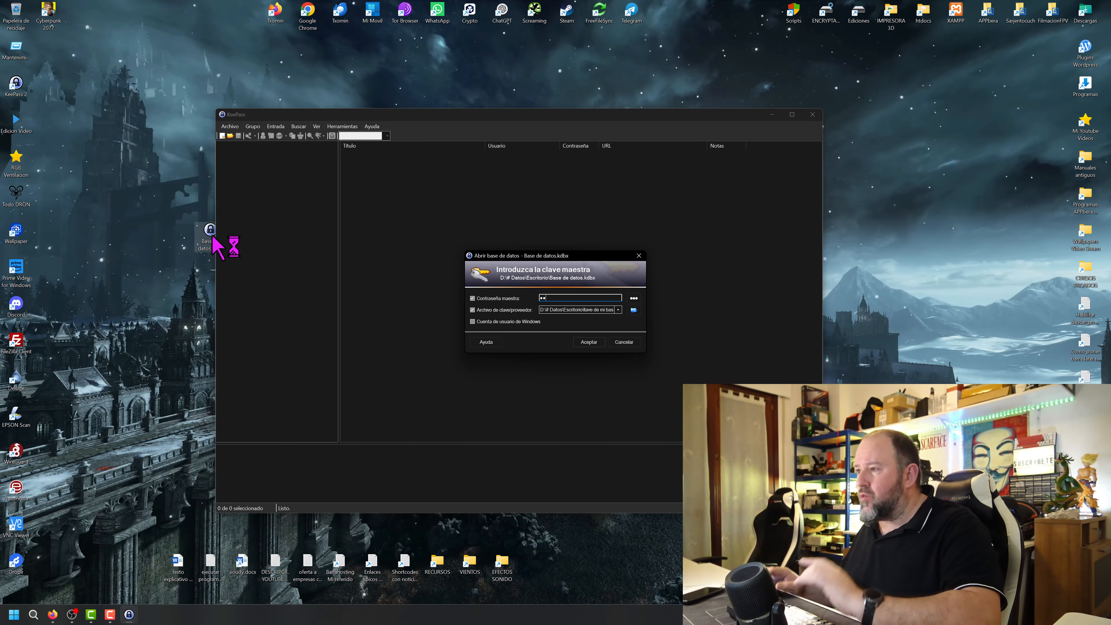
click(580, 343)
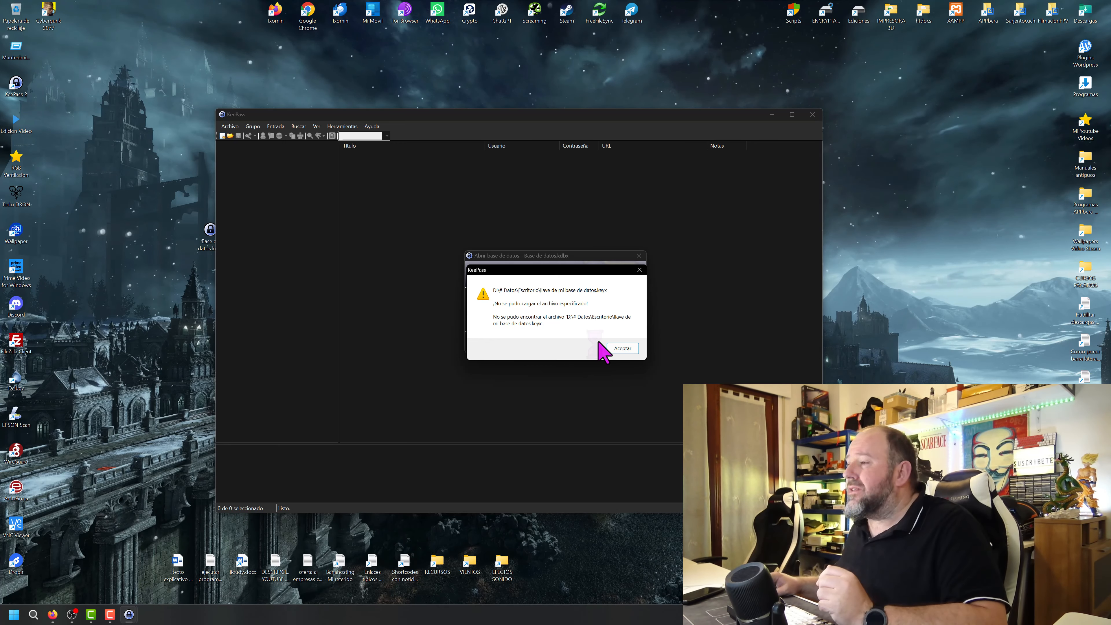
click(627, 347)
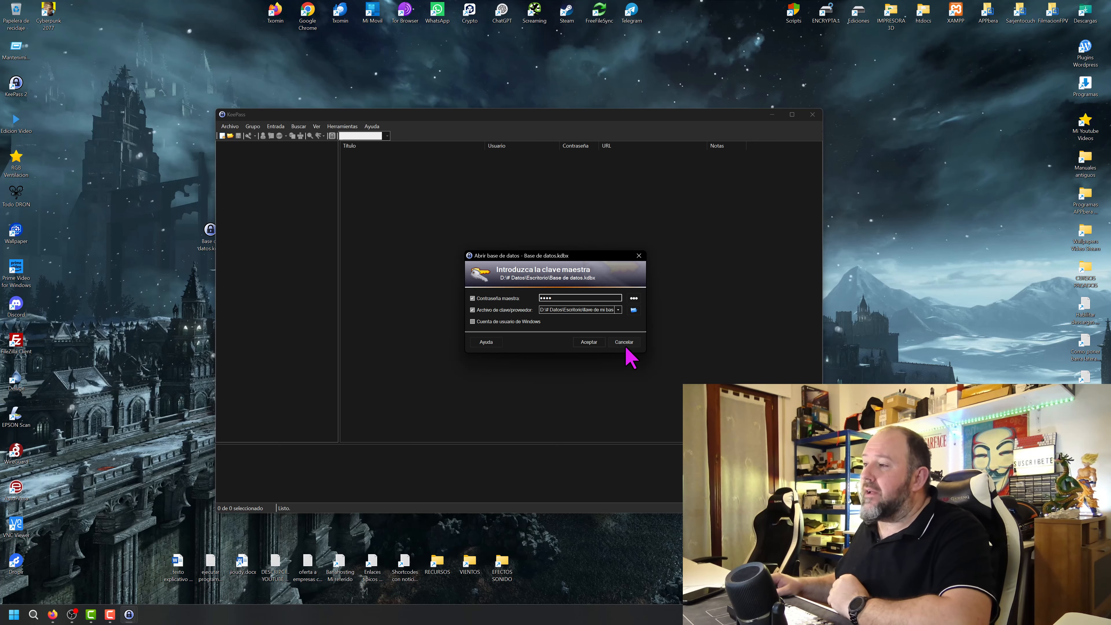
Arrange the unlock dialog and a narrowed USB drive (O:) window so both are visible side by side.
drag(526, 254, 485, 236)
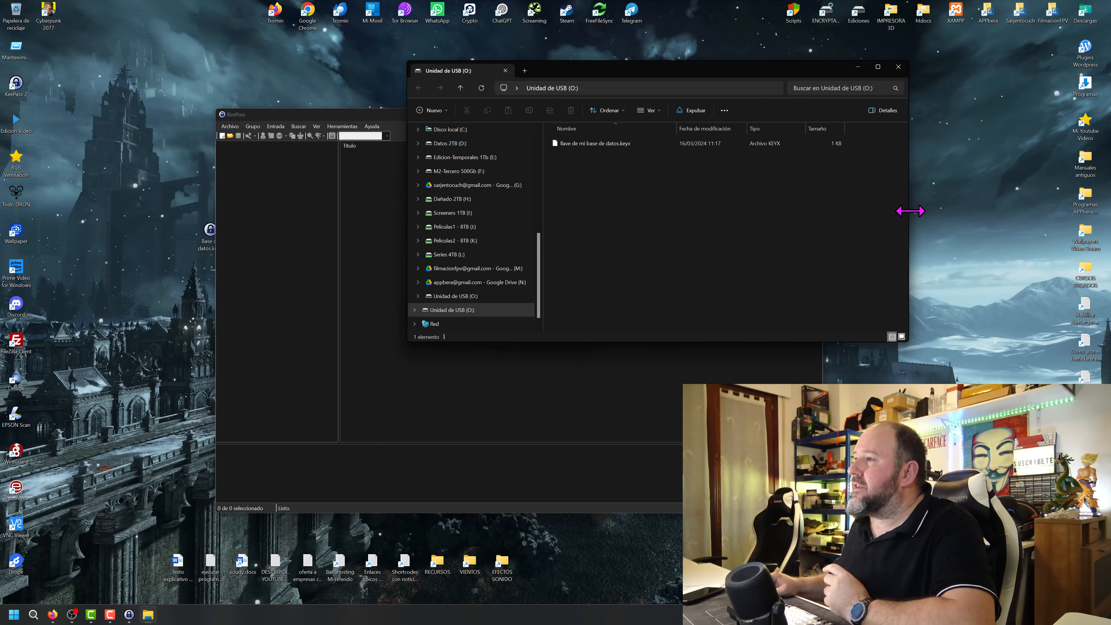
drag(910, 211, 713, 231)
drag(582, 72, 884, 74)
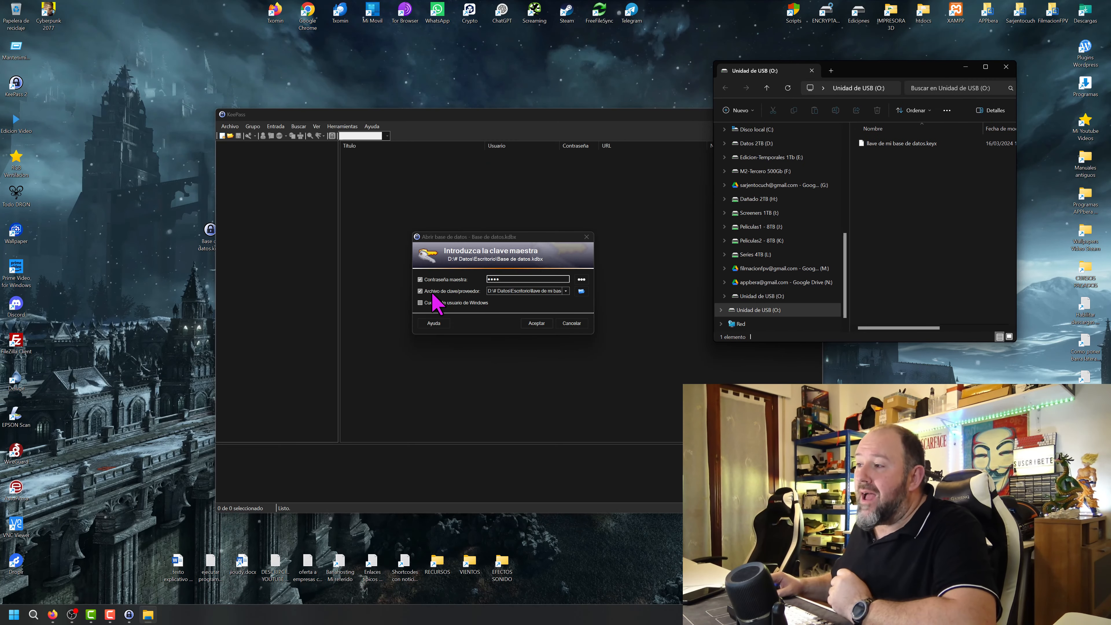
Choose llave de mi base de datos.keyx on the USB drive (O:) as the key file and unlock the database.
click(584, 294)
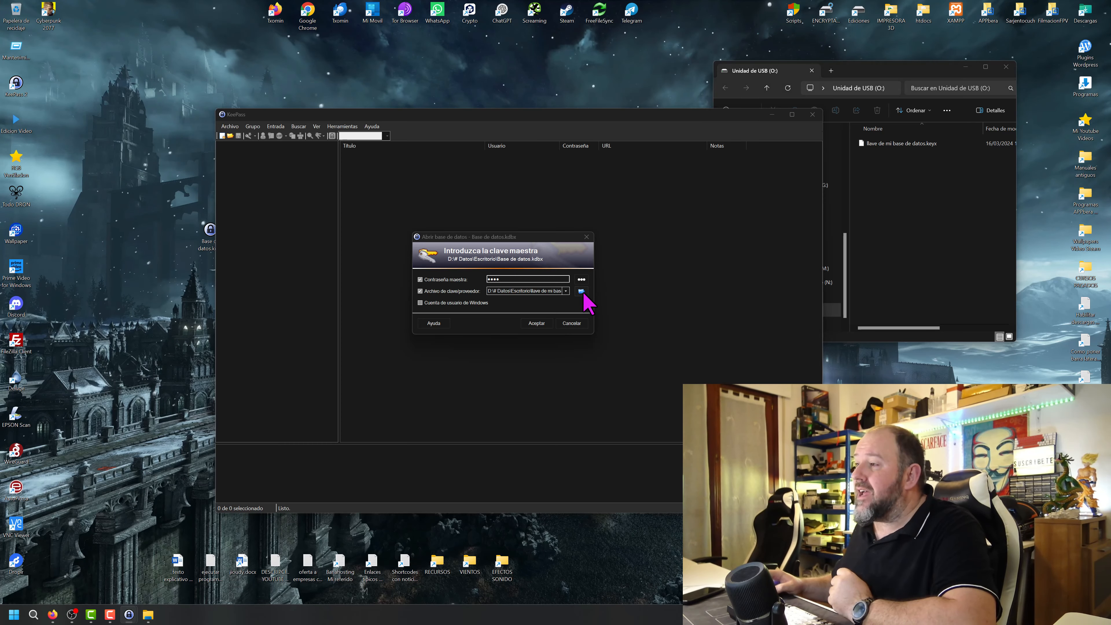
click(582, 292)
drag(622, 251, 309, 66)
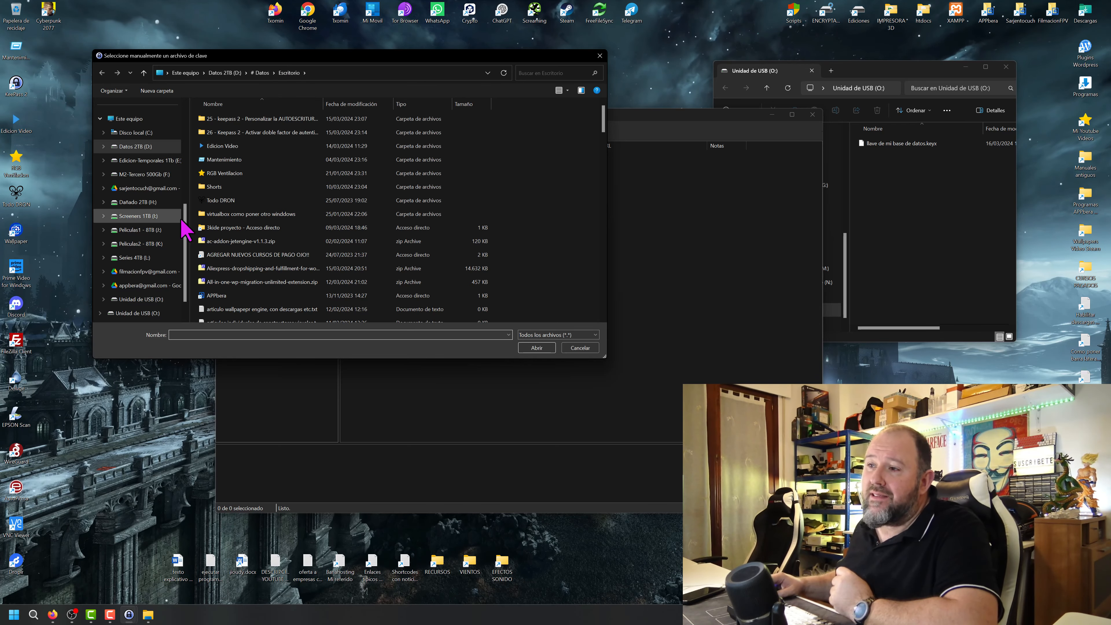
scroll(186, 228, down, 1)
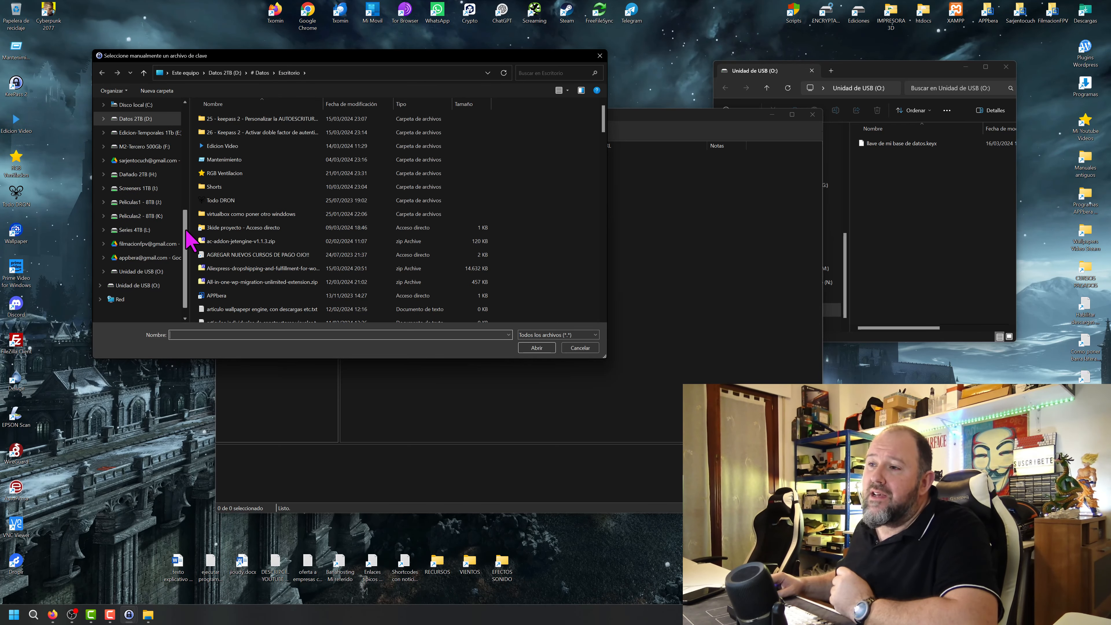
click(143, 271)
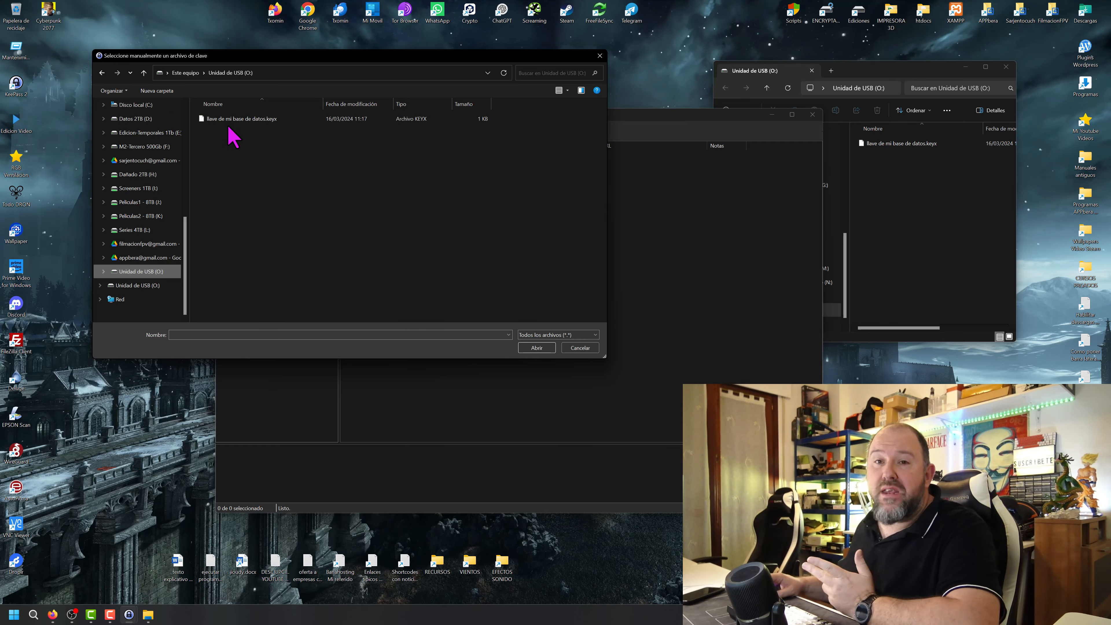
click(239, 123)
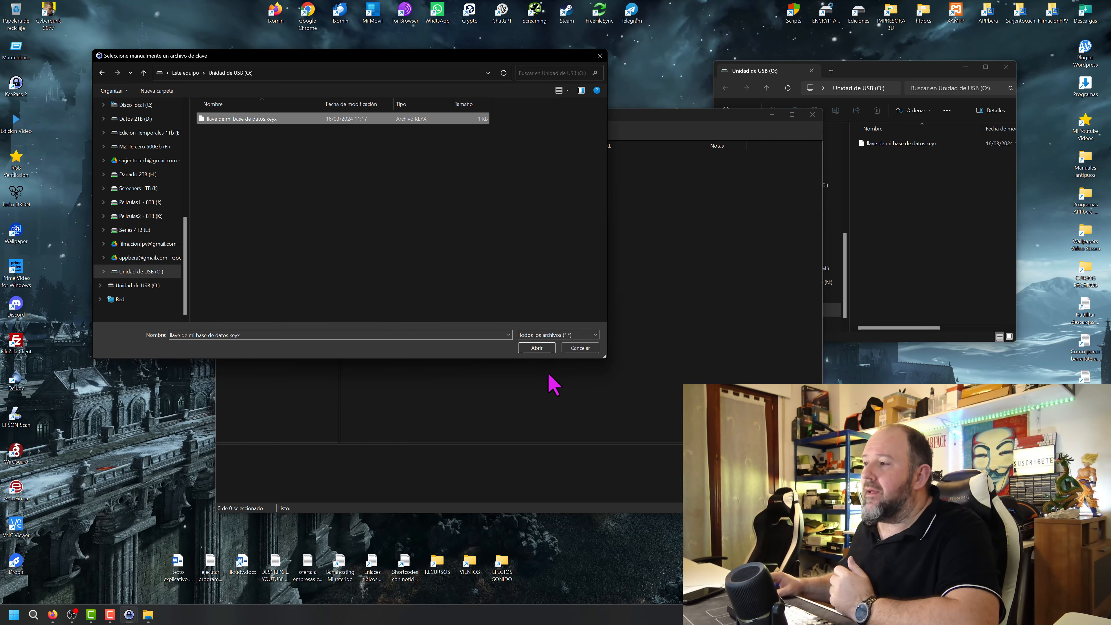
click(534, 348)
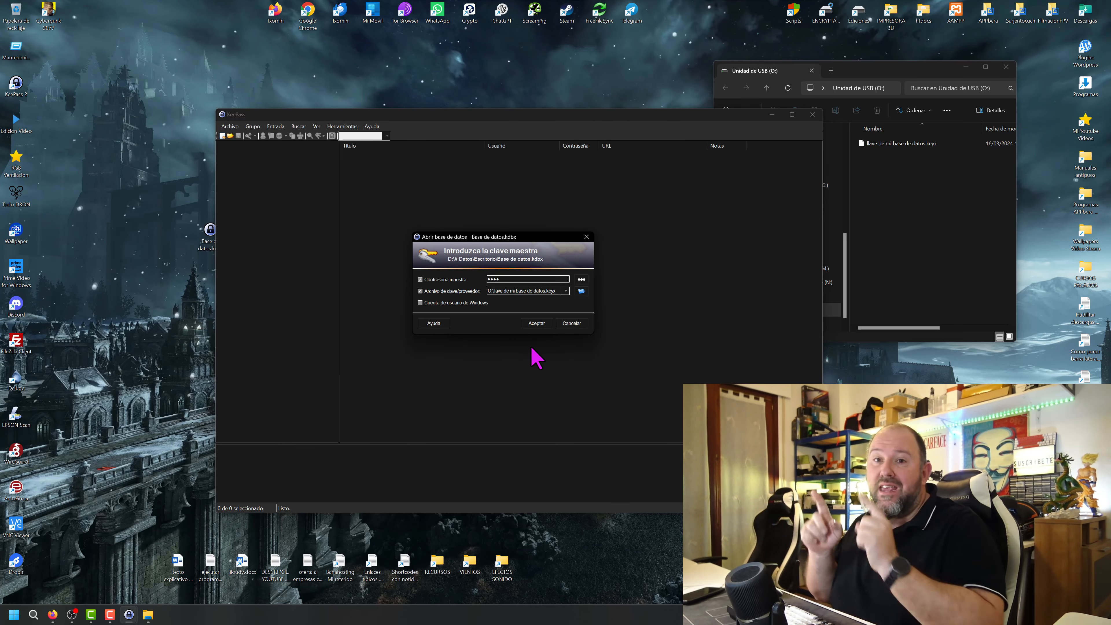
click(537, 327)
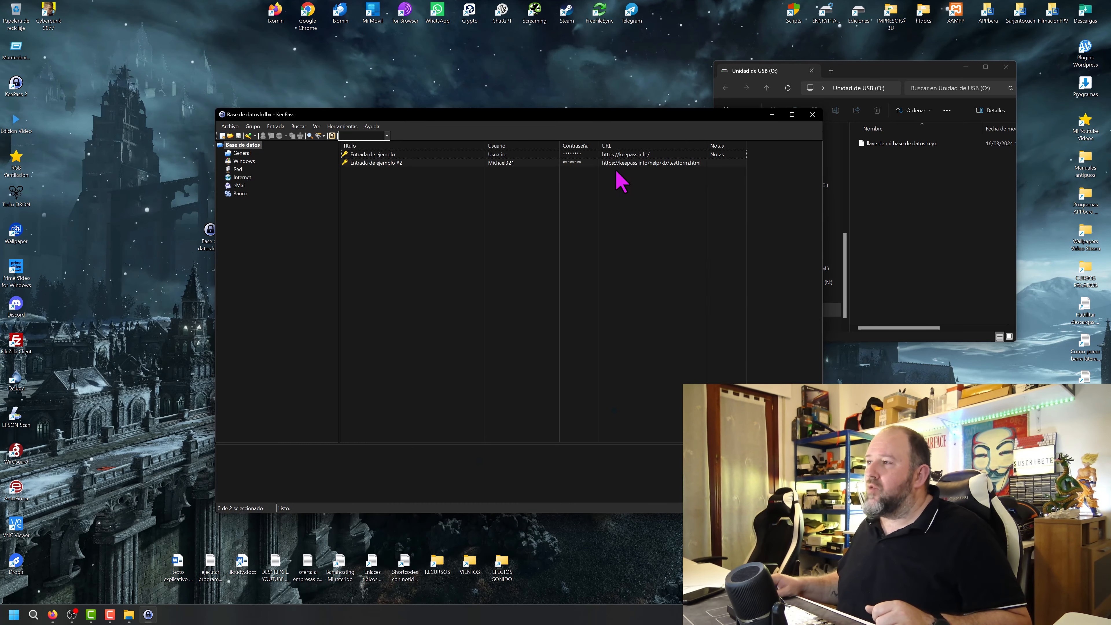
Move the KeePass window aside and close the sample database.
drag(598, 119, 434, 96)
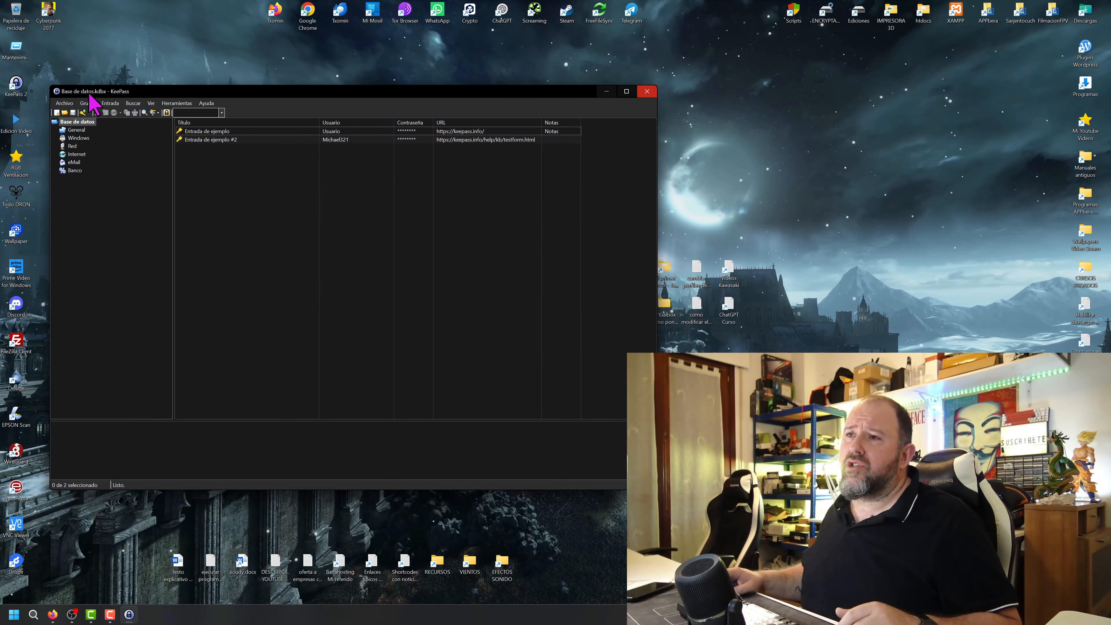
click(64, 102)
click(76, 140)
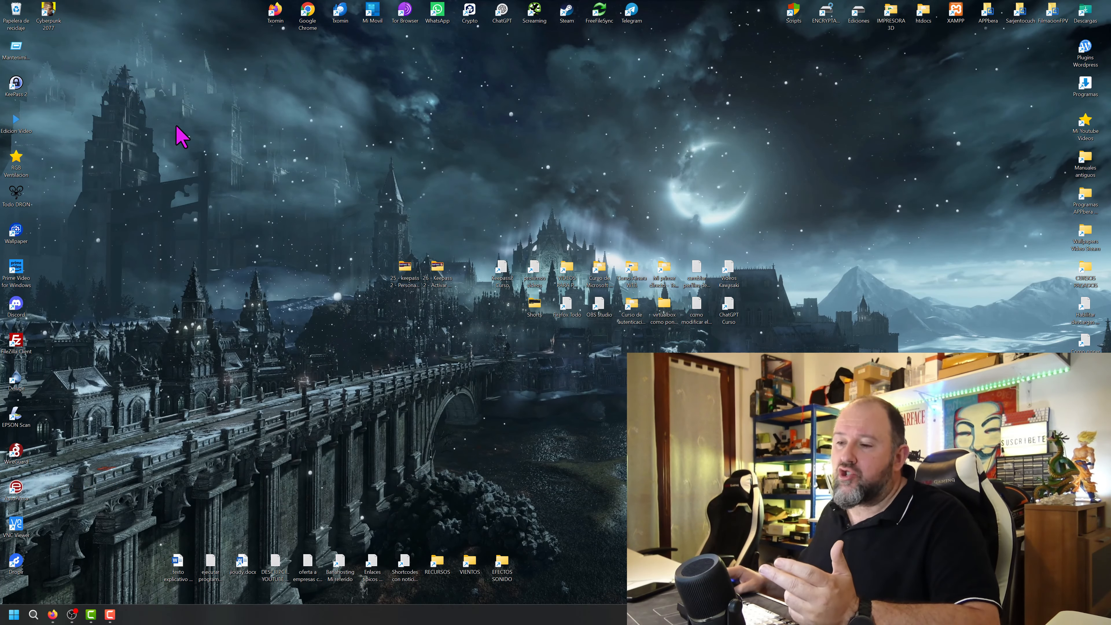
Start KeePass and open Base de datos.kdbx from Documentos, # Personales mios, # B - Keepass CONTRASEÑAS.
double_click(22, 85)
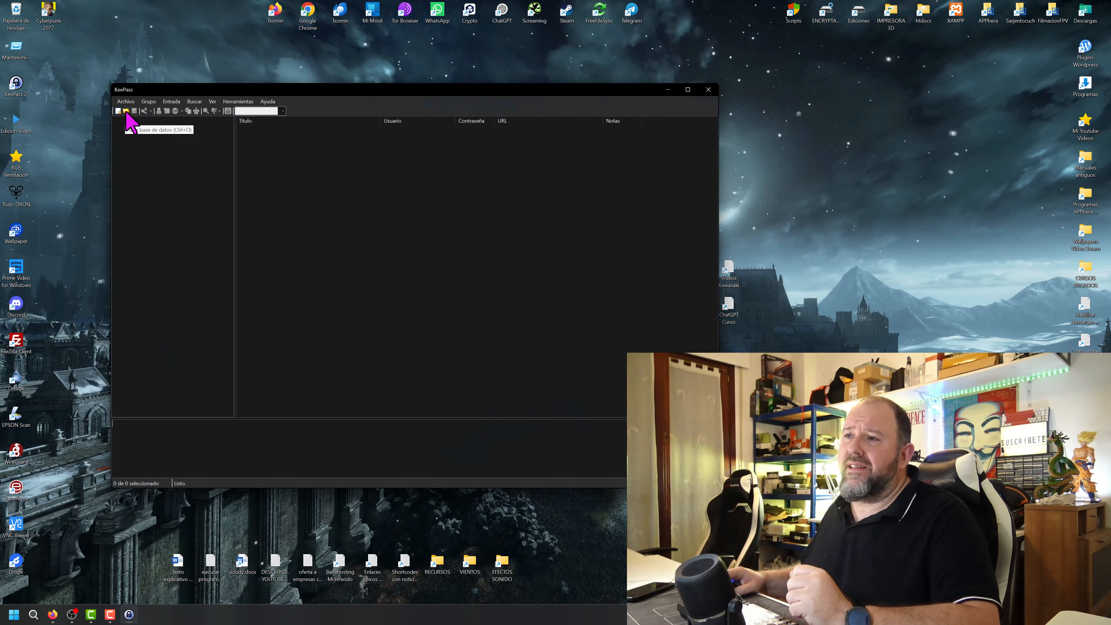
click(126, 112)
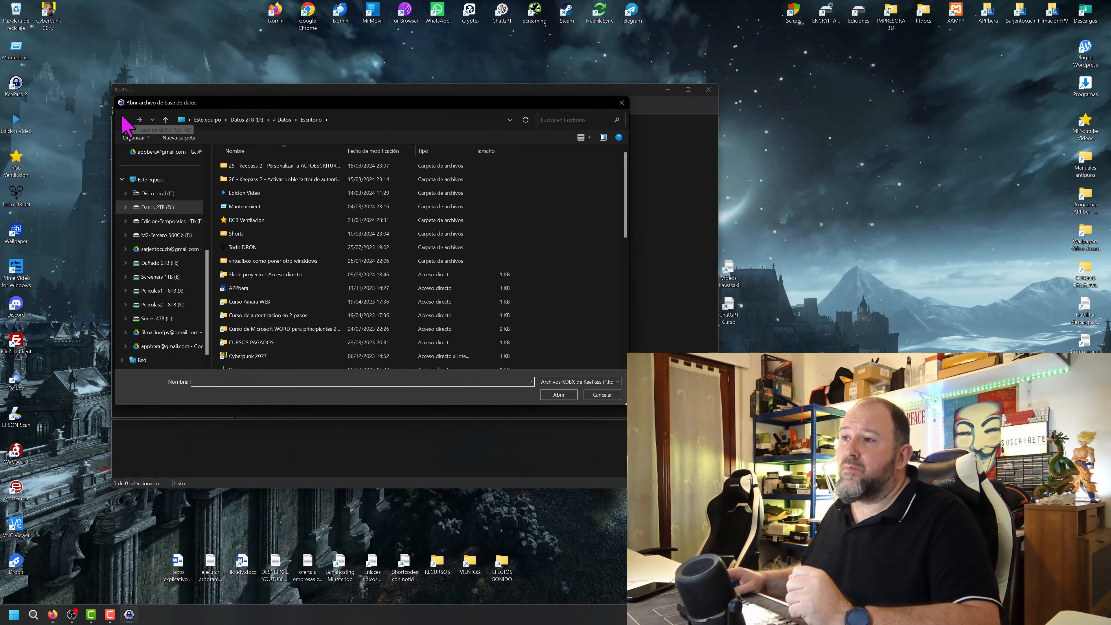
drag(237, 105, 209, 86)
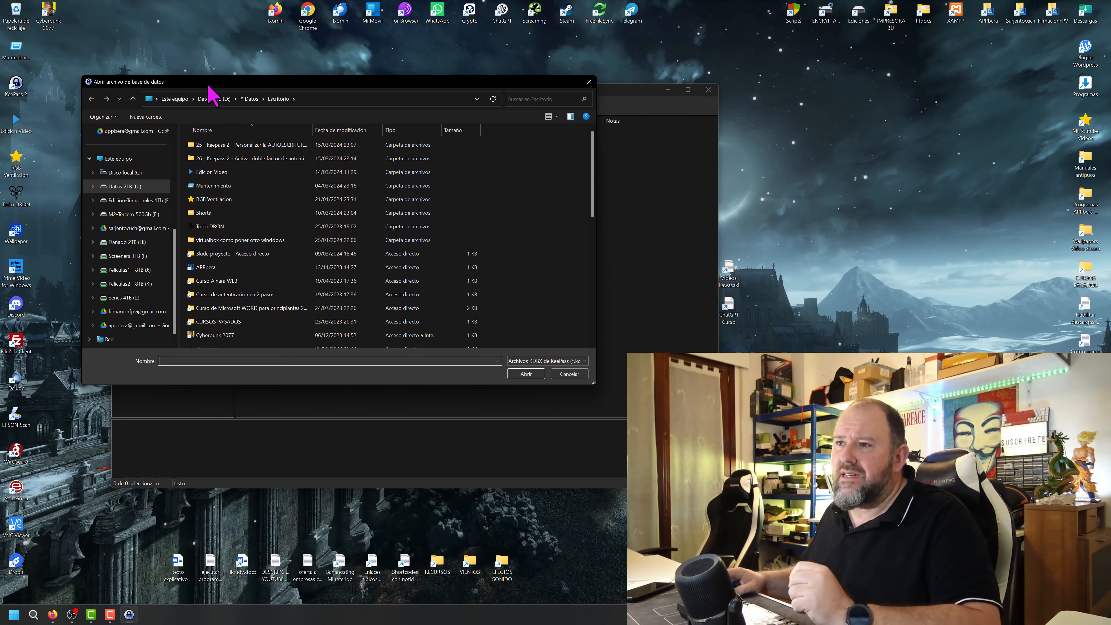
scroll(129, 228, up, 5)
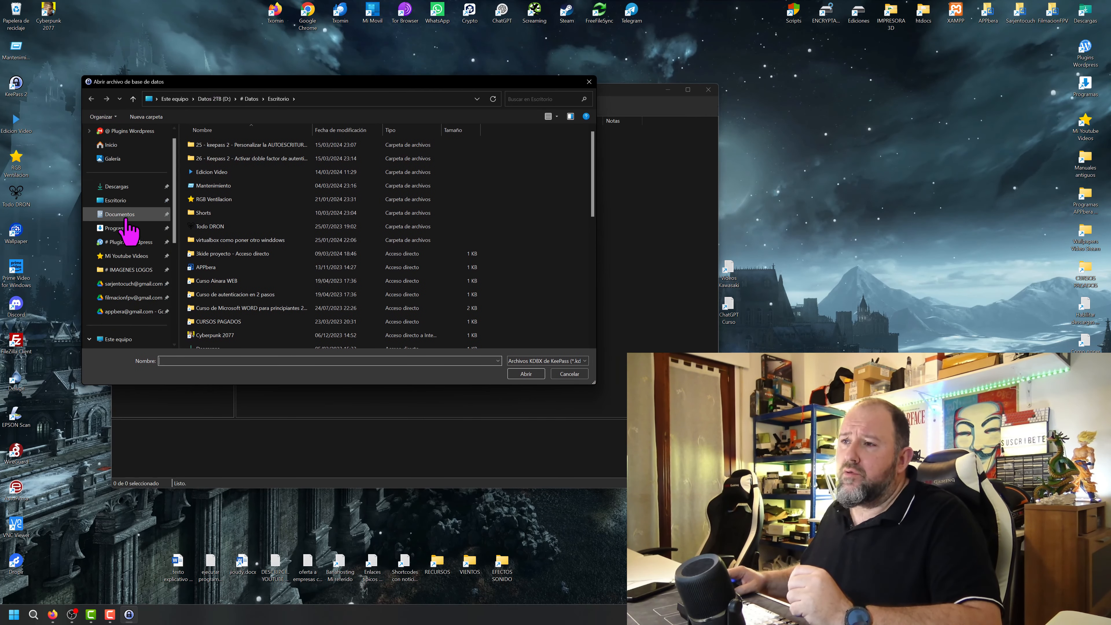
click(127, 214)
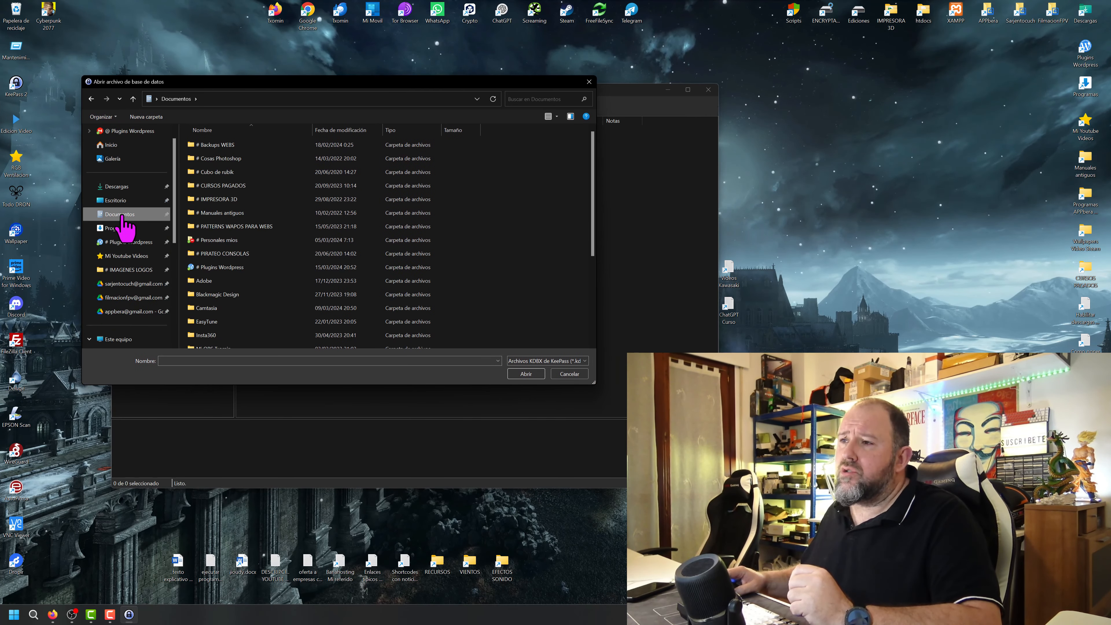
double_click(227, 244)
double_click(240, 159)
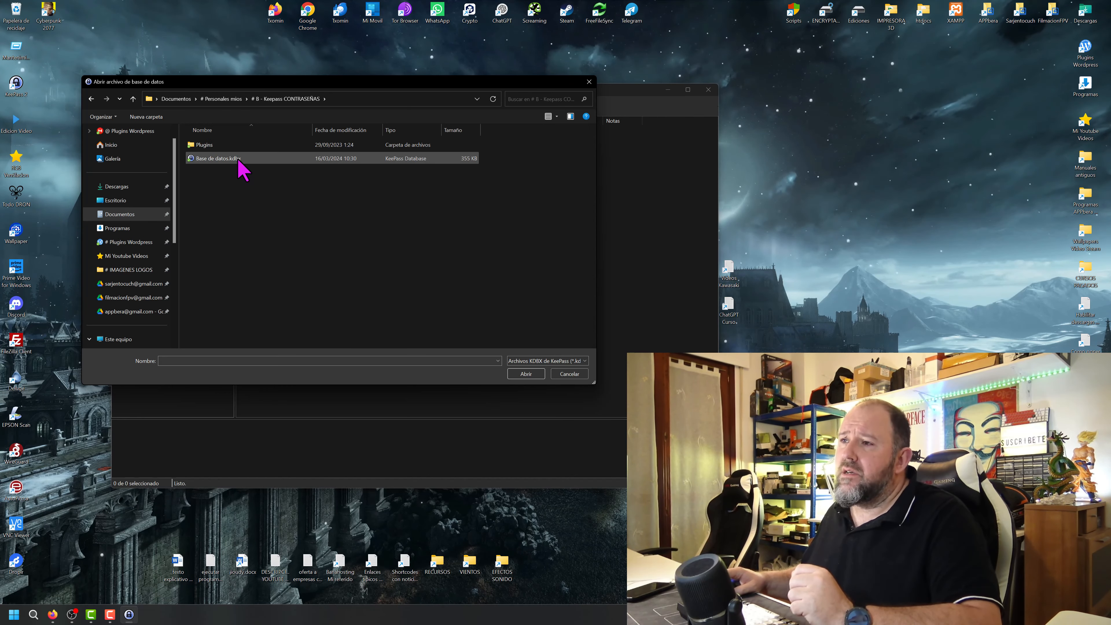
click(220, 161)
click(527, 375)
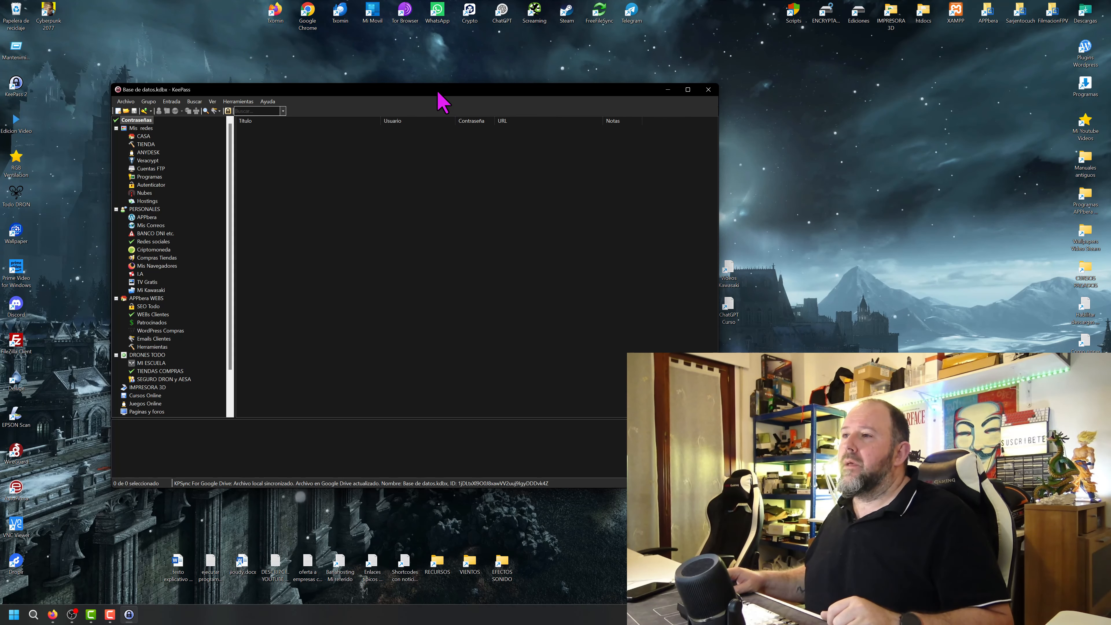
Start changing the master key of Base de datos.kdbx and enable a key file under the advanced options.
drag(437, 94, 491, 101)
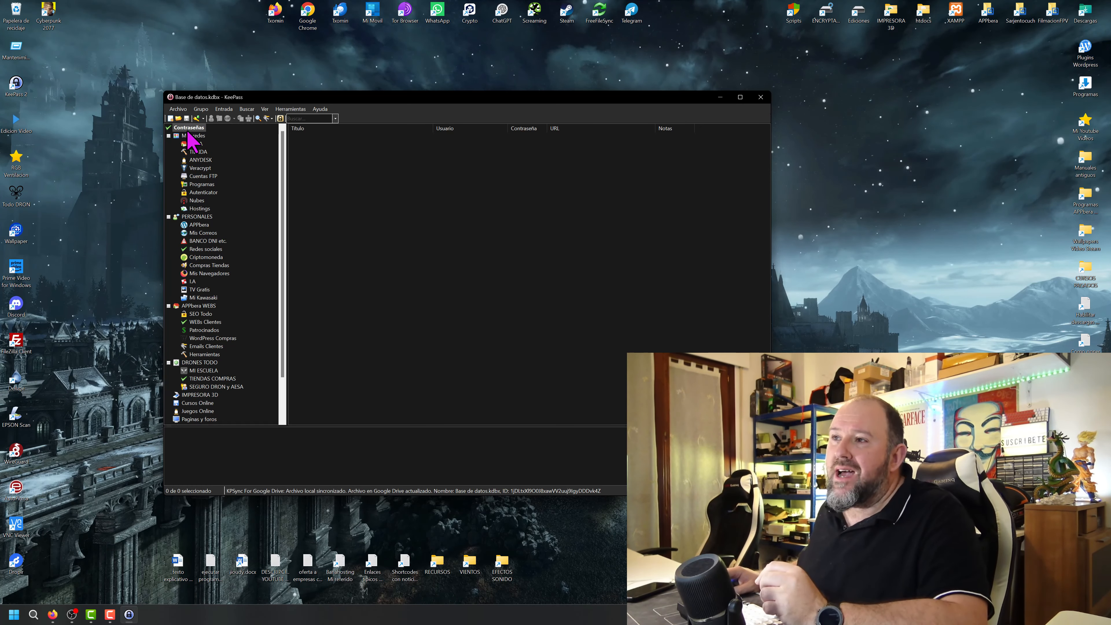
click(178, 110)
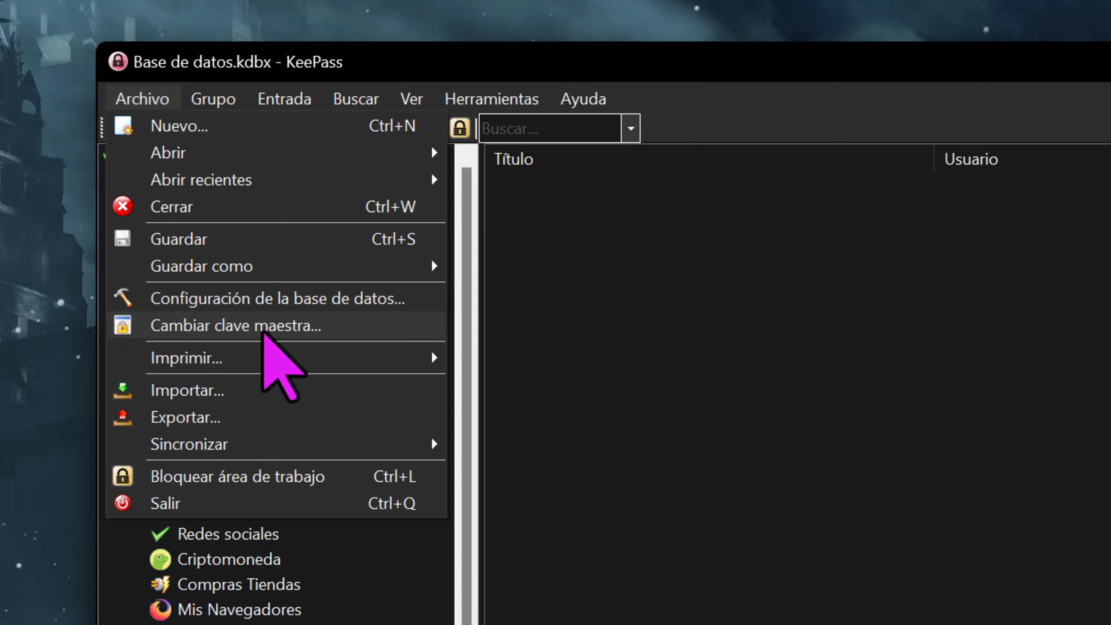
click(264, 329)
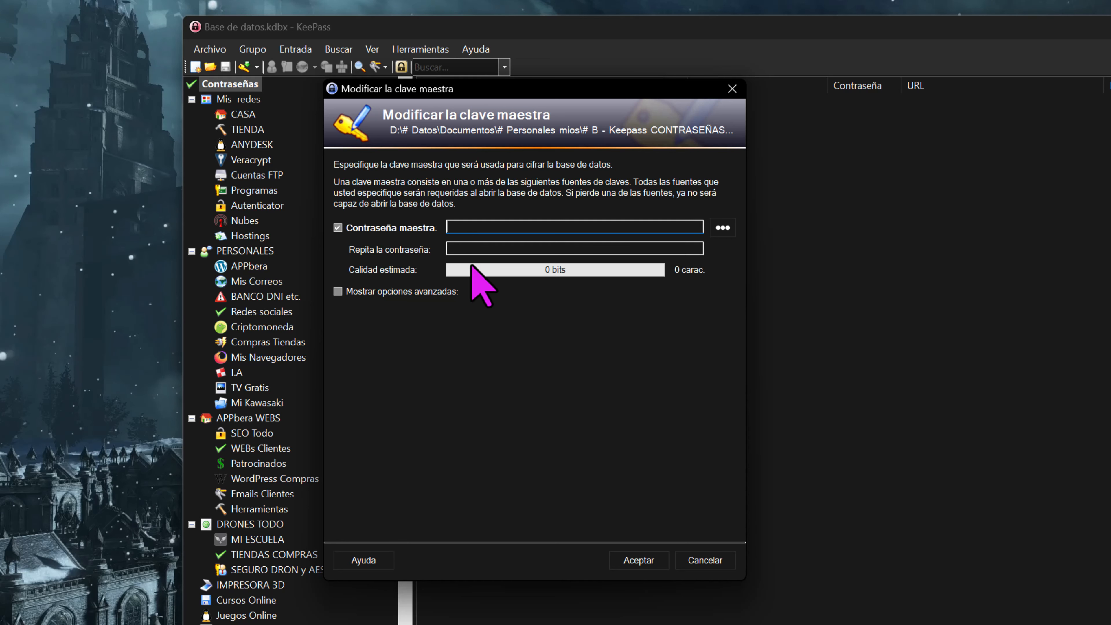
click(337, 291)
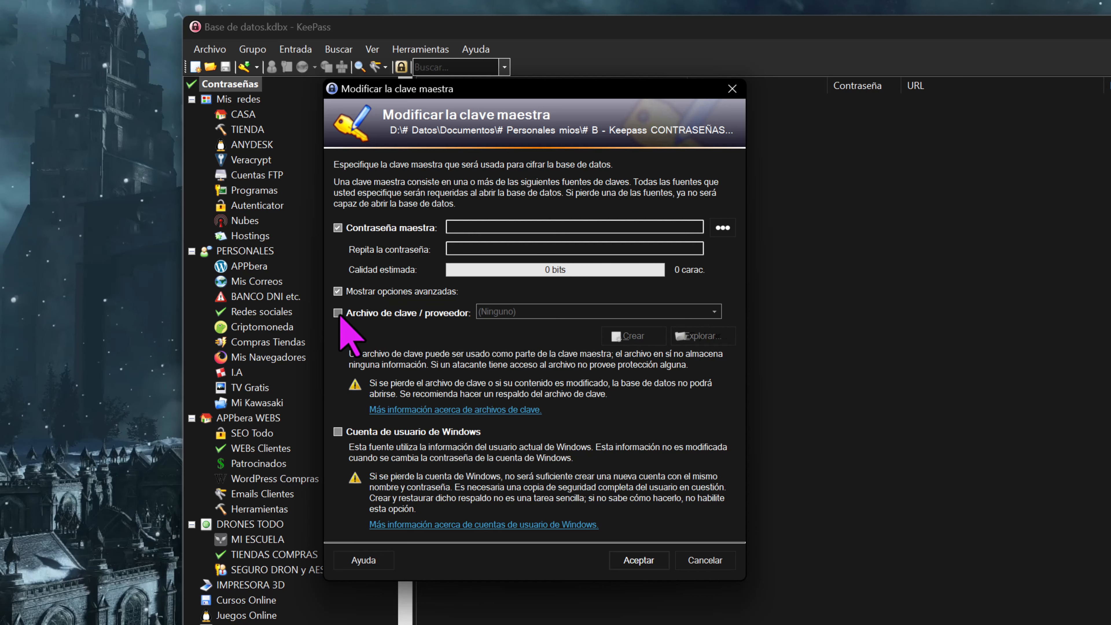
click(339, 315)
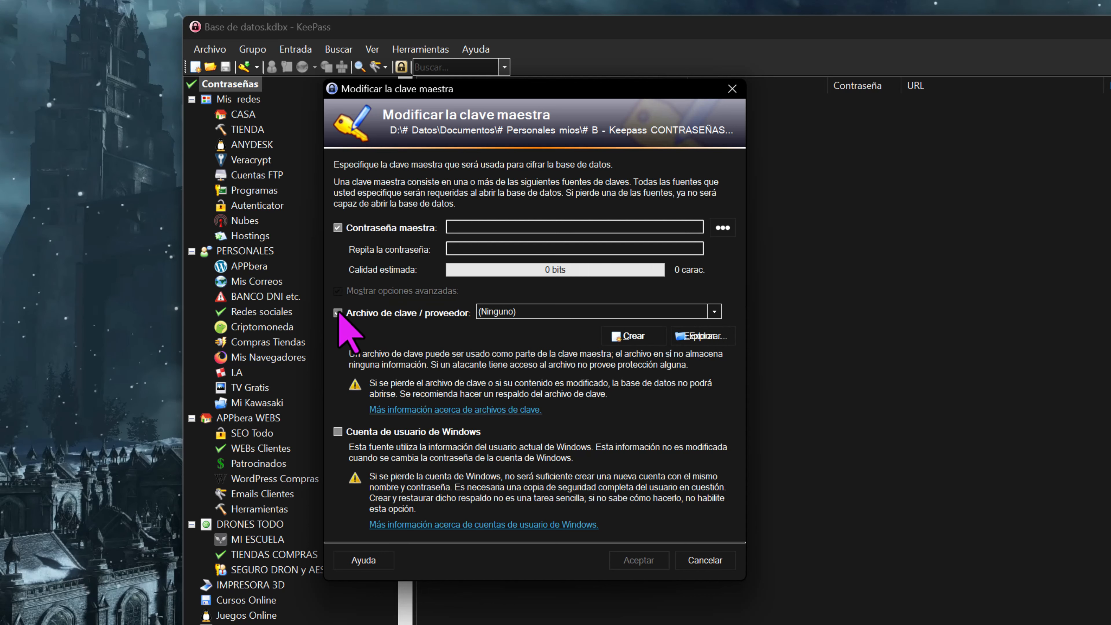
Create a new random key file in format version 2.0, collecting additional entropy from mouse movement.
click(630, 337)
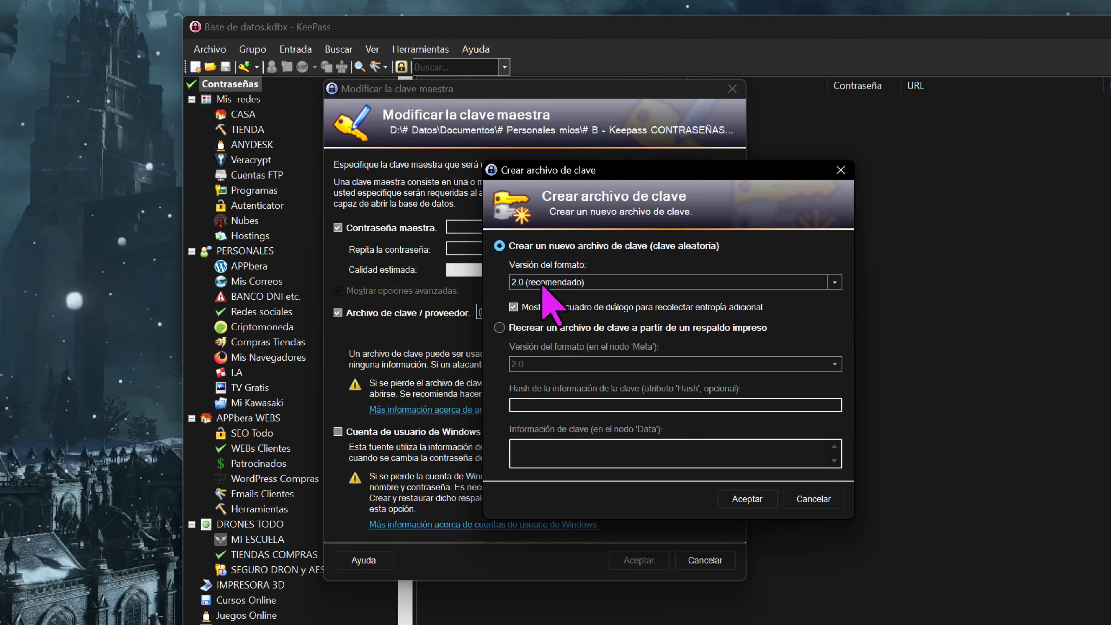
click(747, 499)
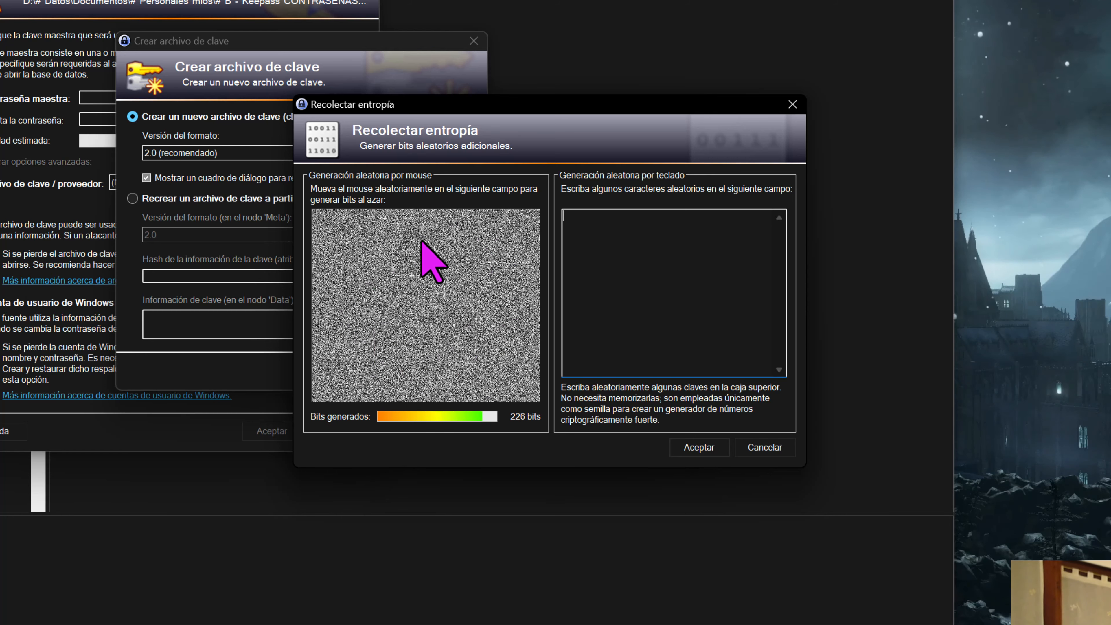
click(706, 453)
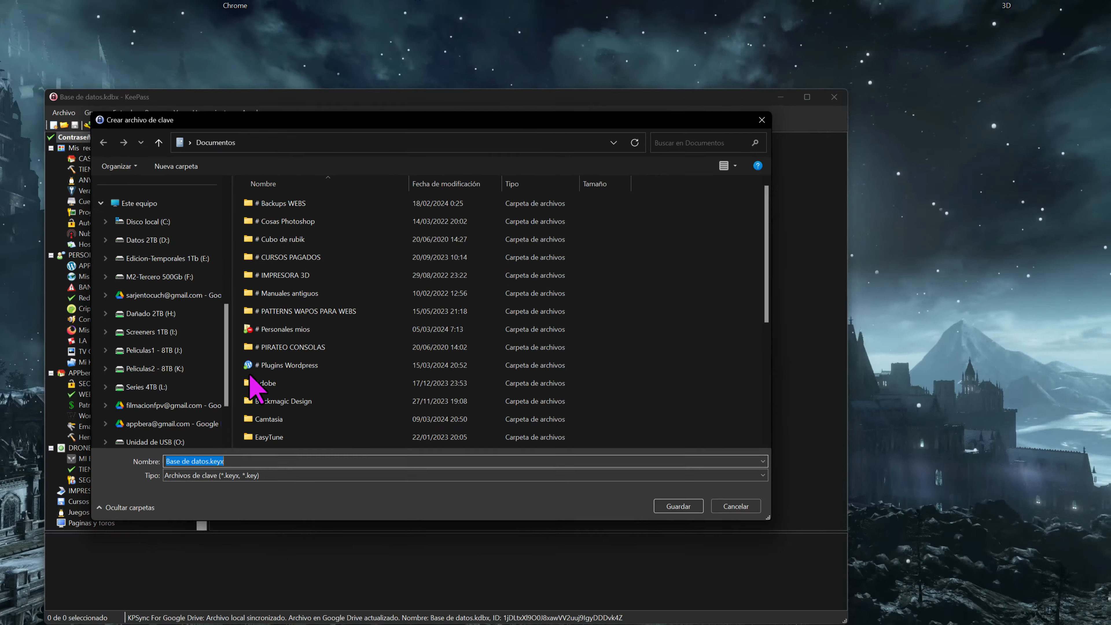
Permanently delete the old key file llave de mi base de datos.keyx from the USB drive (O:).
key(super+e)
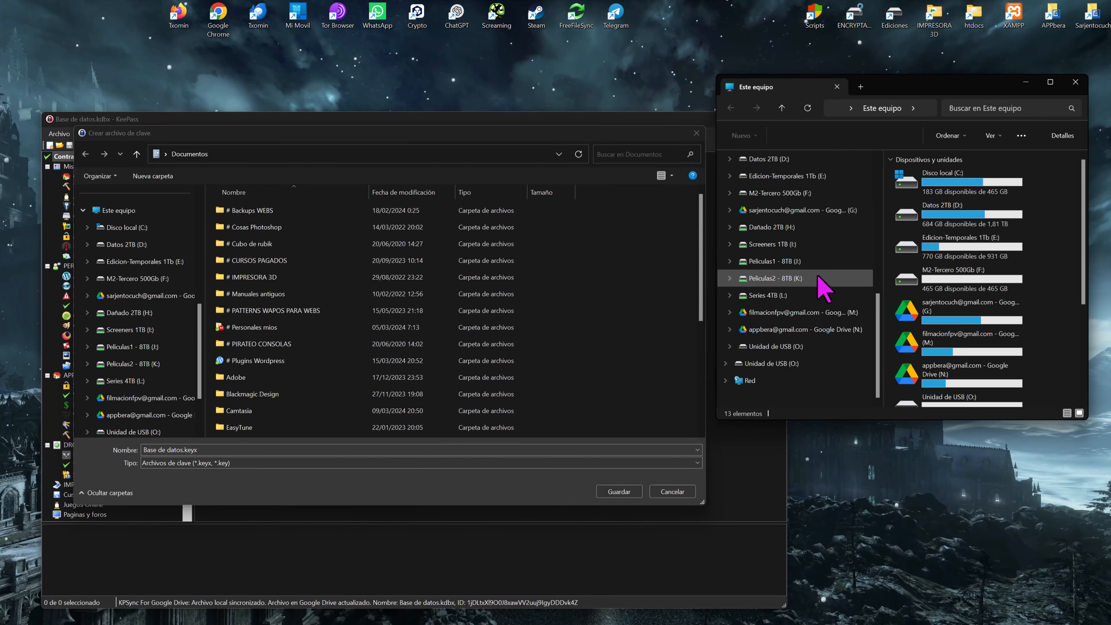
click(788, 364)
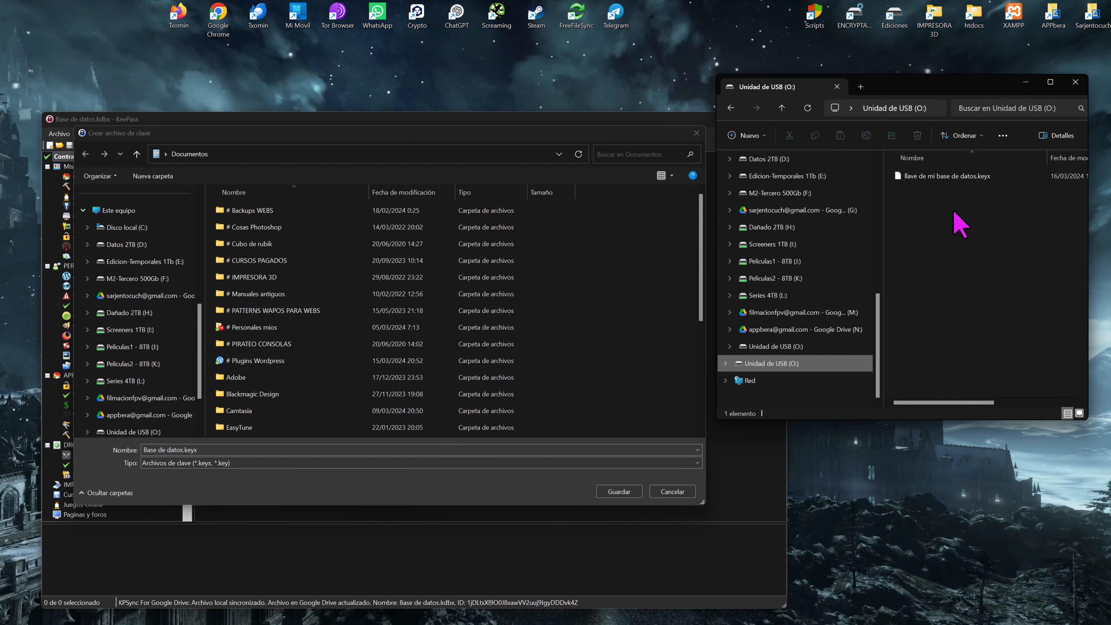
right_click(938, 177)
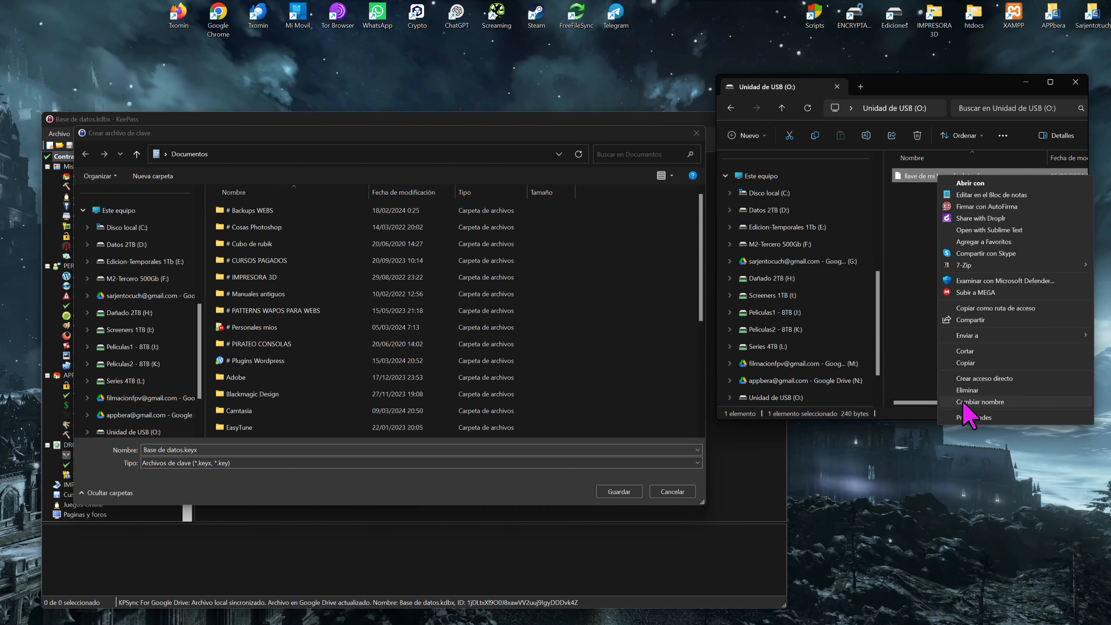
click(968, 391)
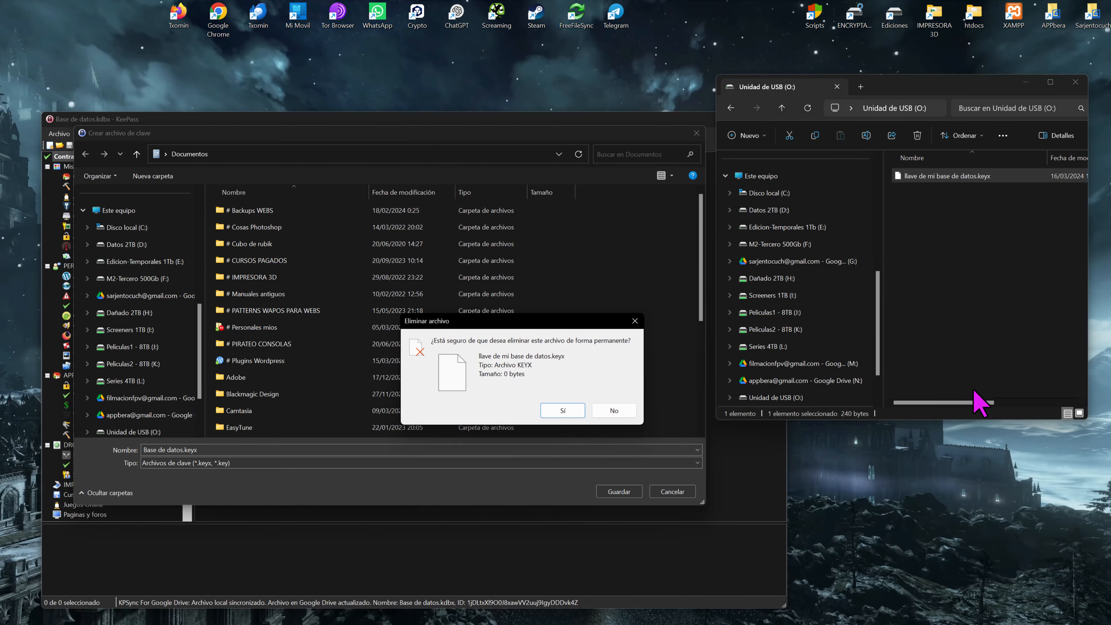
click(563, 411)
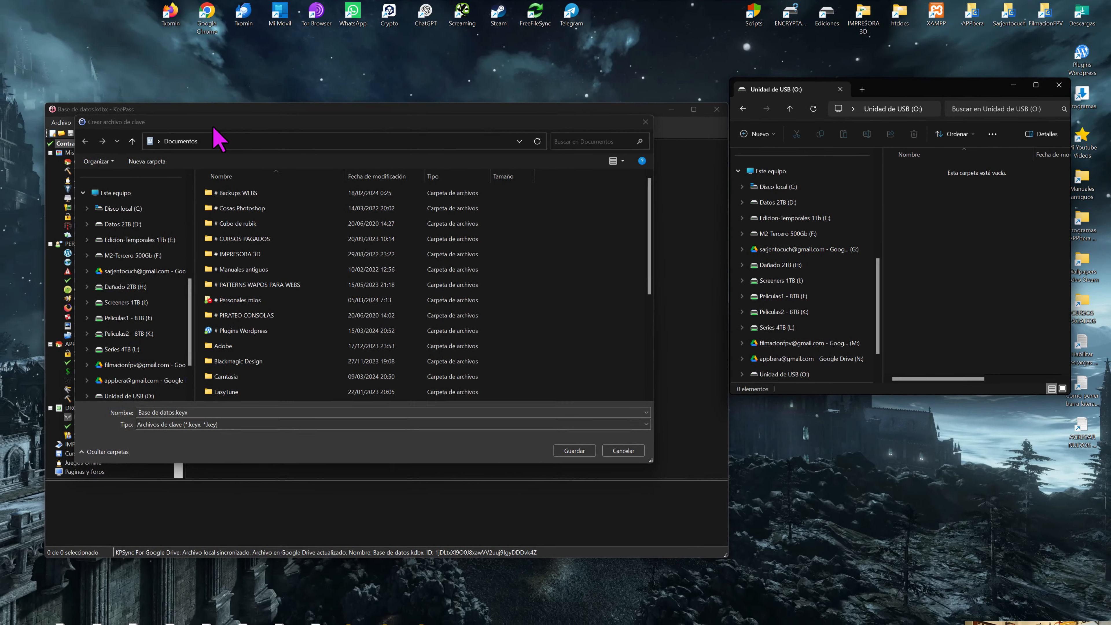
Save the new key file on the USB drive (O:) as key de mi keepass2.
drag(214, 129, 146, 92)
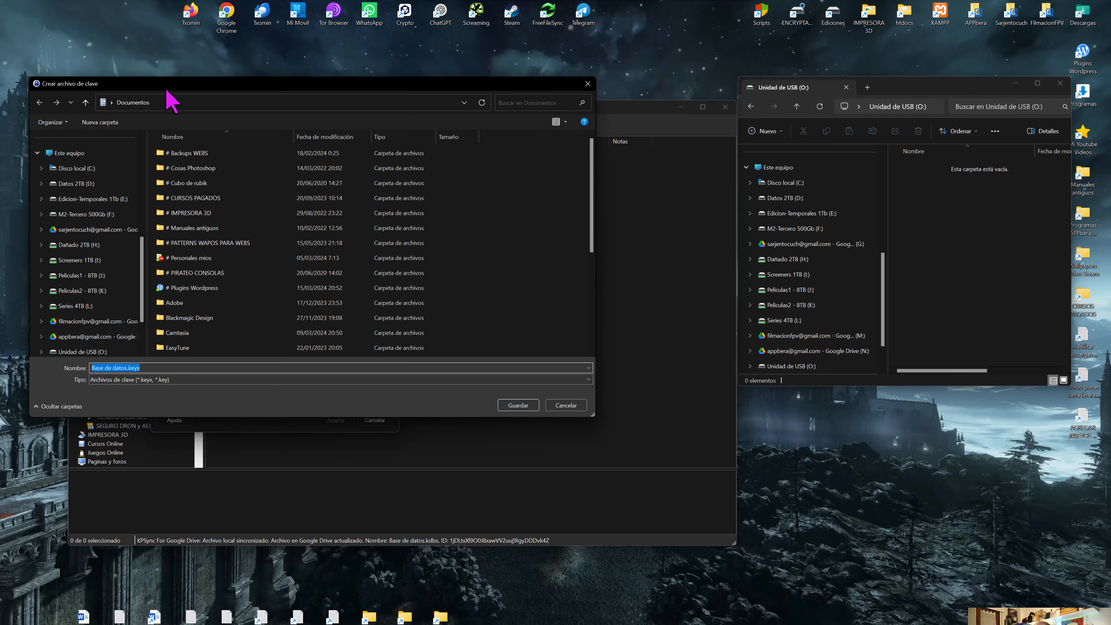
scroll(87, 263, down, 2)
click(90, 307)
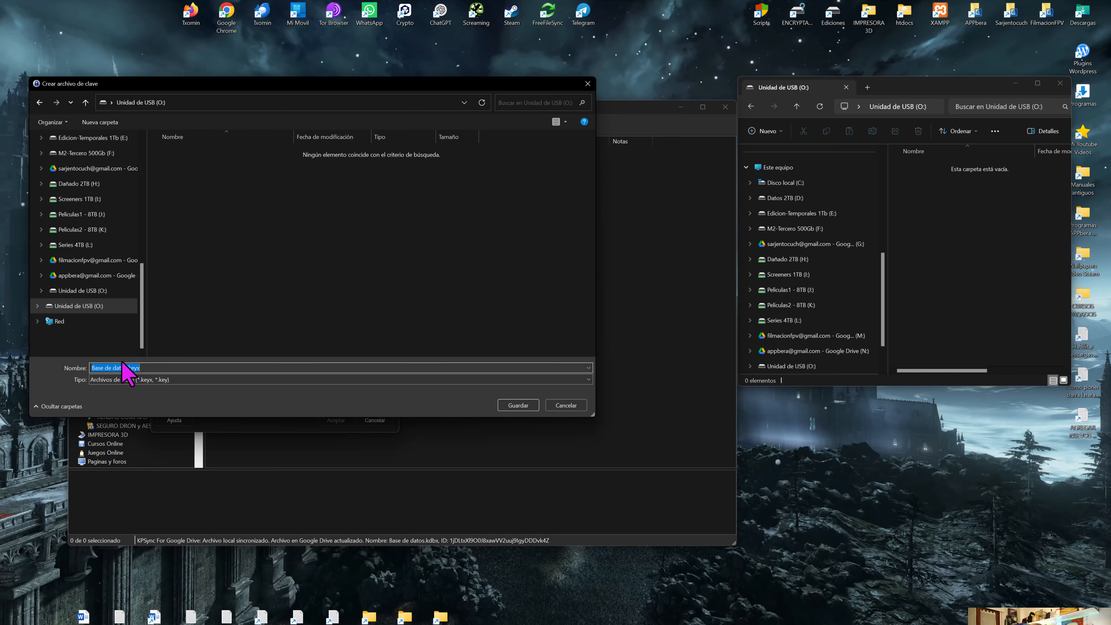
click(123, 367)
text(key de)
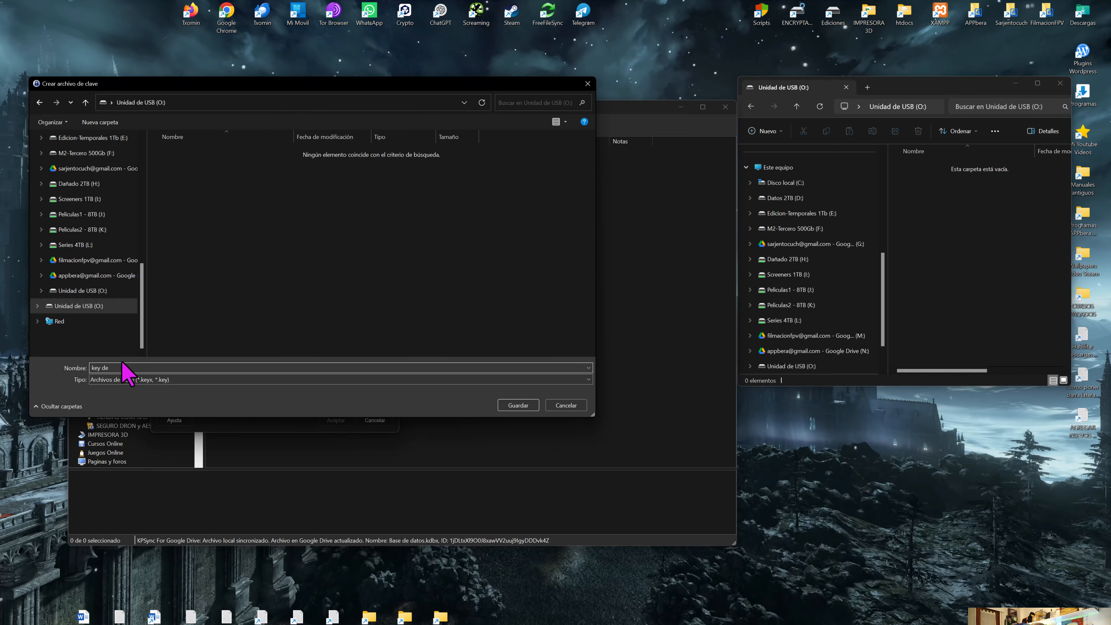
text( mi keepass2)
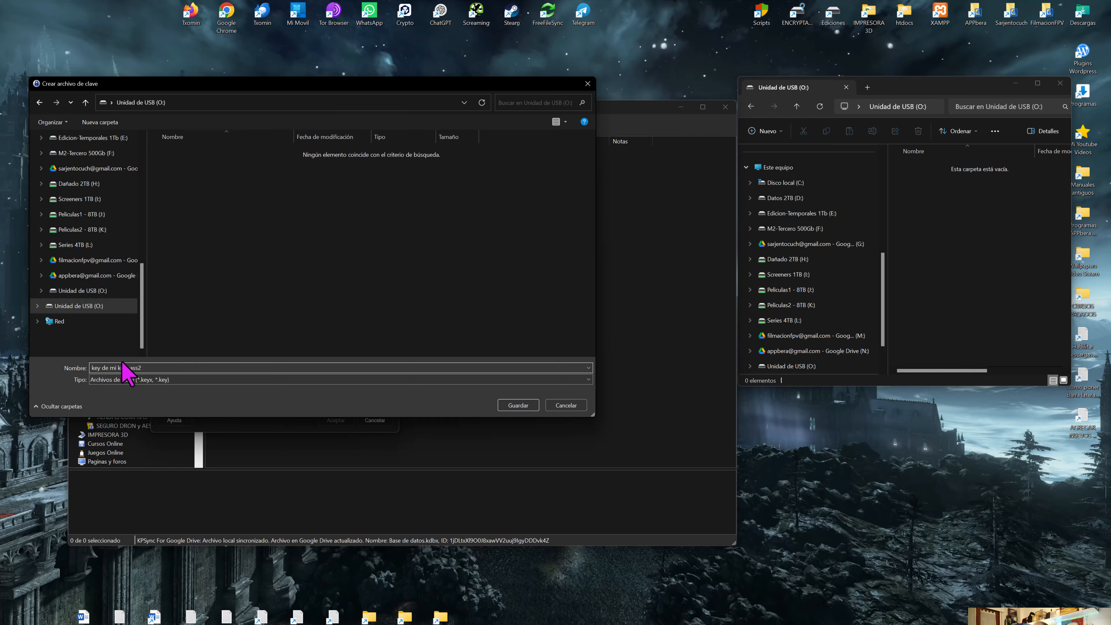
click(518, 406)
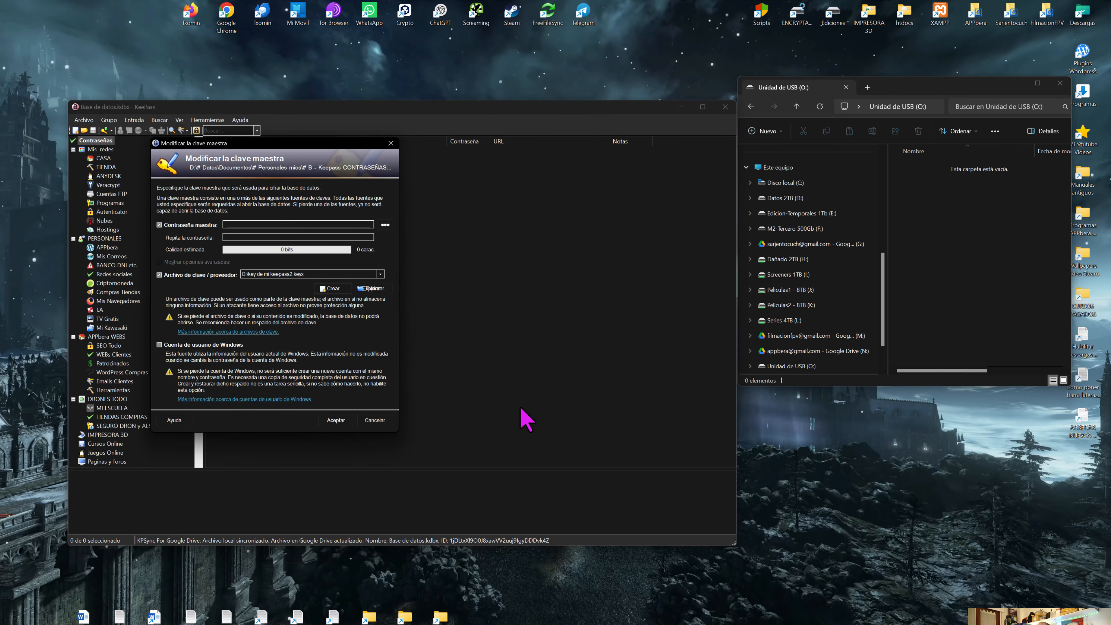
Decline using an empty master password, enter and repeat the master password, and accept it despite its weak rating.
click(337, 423)
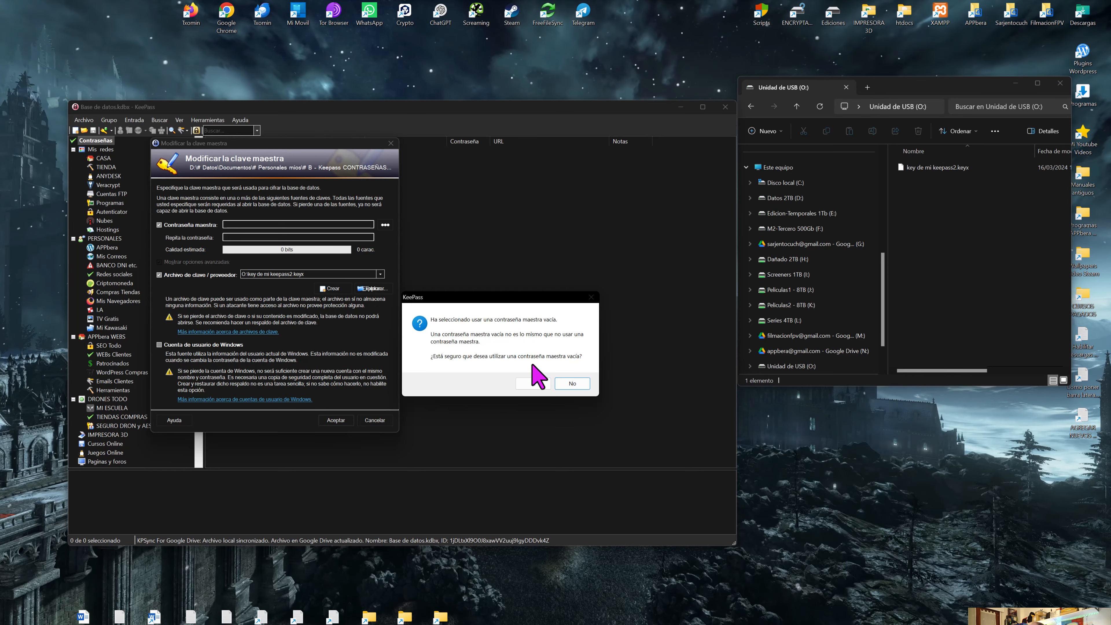
click(574, 384)
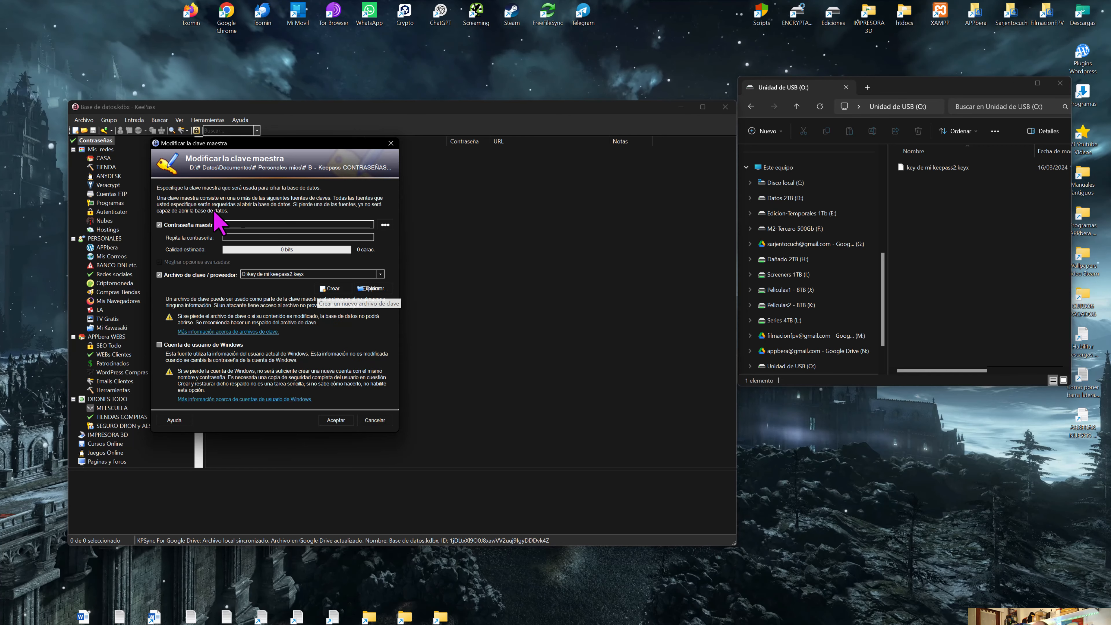
click(233, 225)
key(ctrl+v)
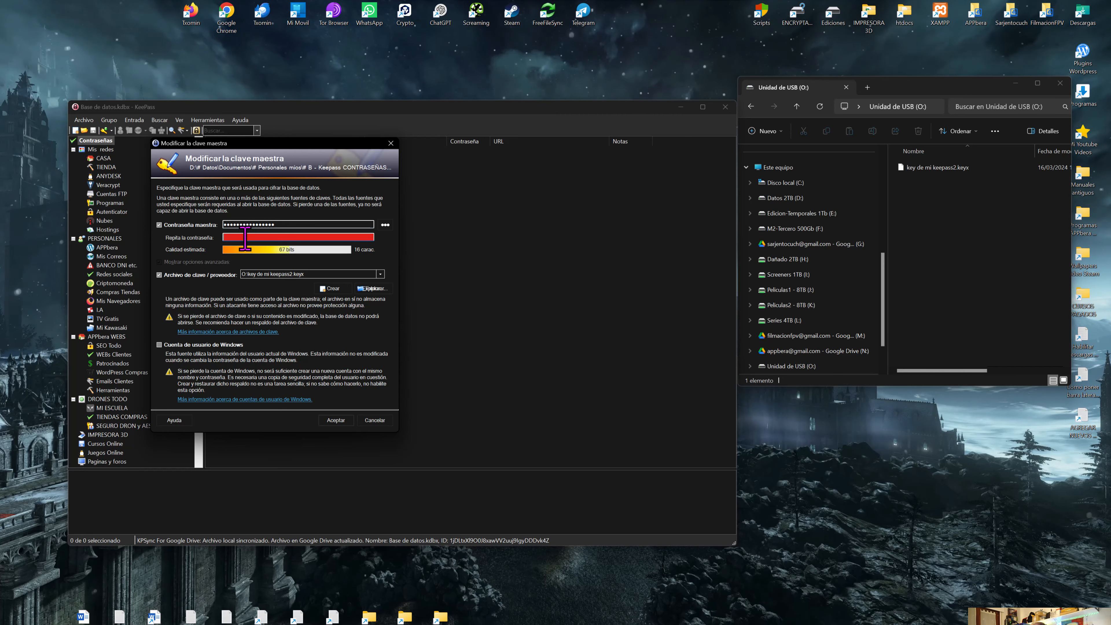
click(245, 237)
key(ctrl+v)
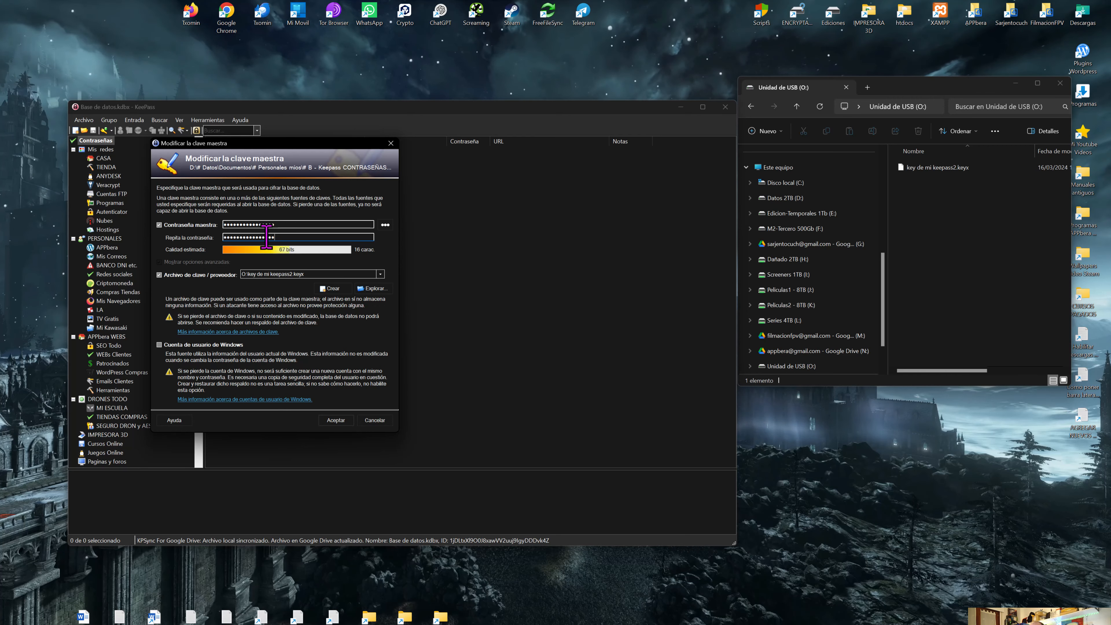
click(343, 422)
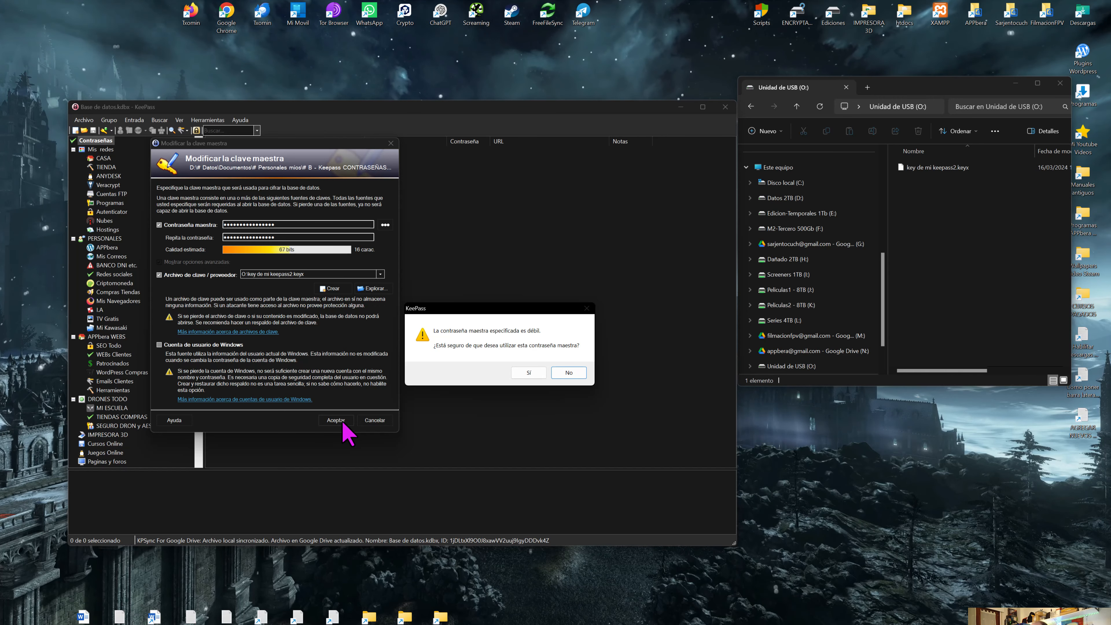
click(527, 373)
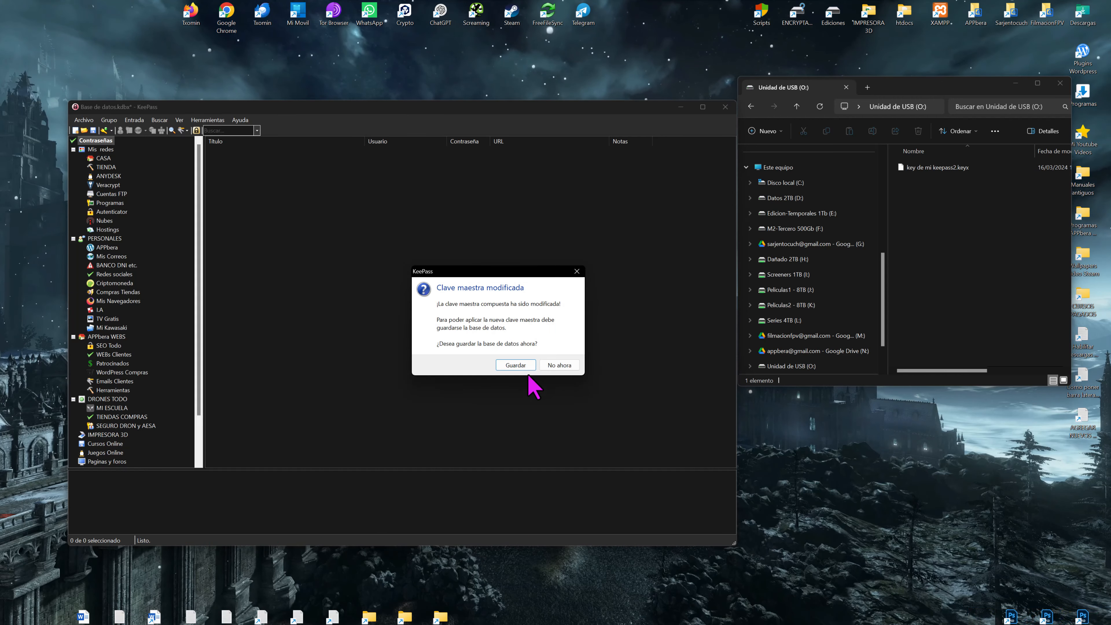
Save the database with the modified master key and dismiss the Google Drive synchronization messages.
click(517, 367)
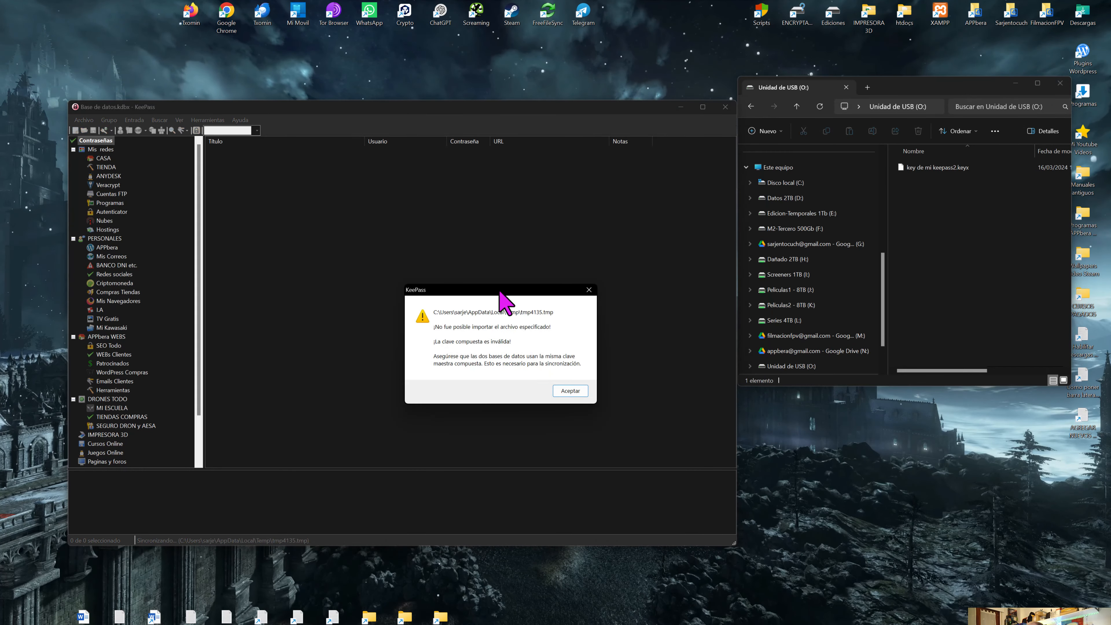
drag(500, 292, 457, 267)
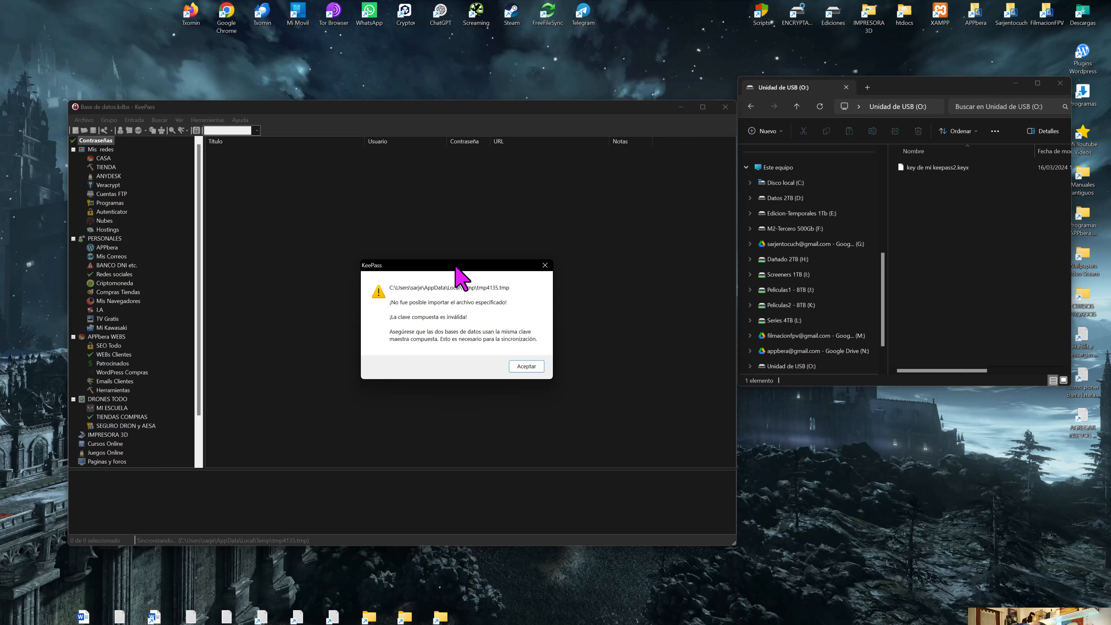
click(525, 367)
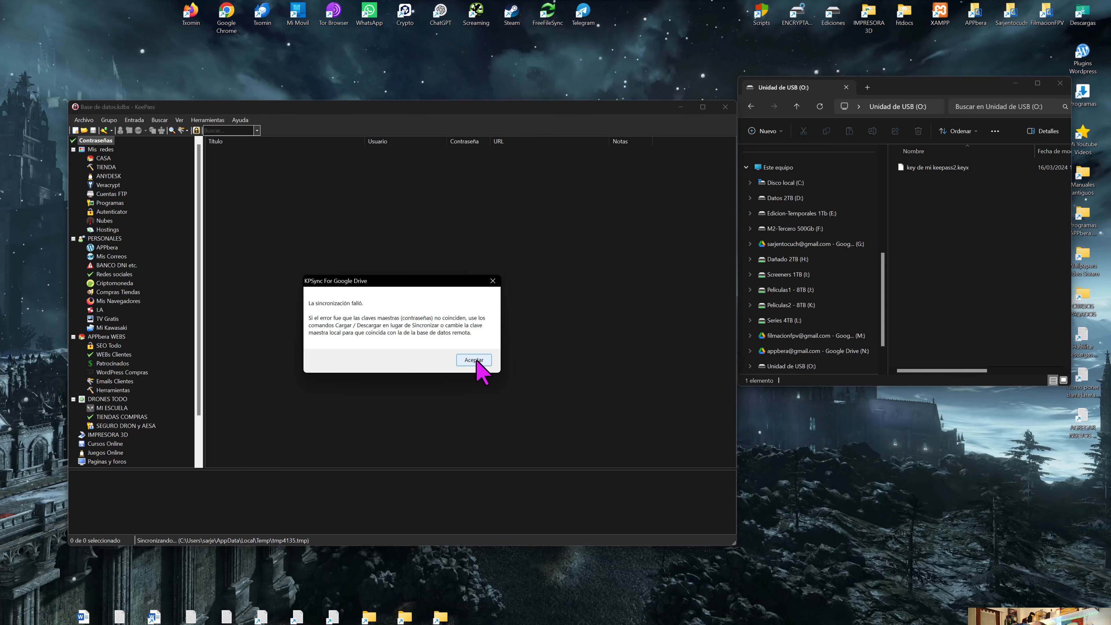
click(475, 360)
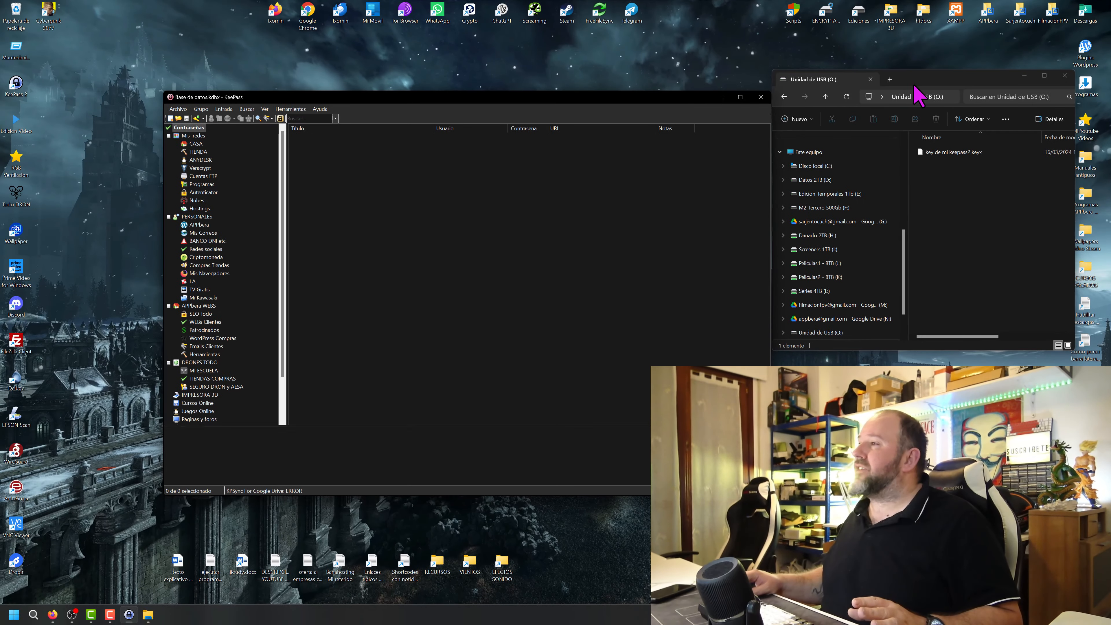
Close the USB drive (O:) window and the Base de datos.kdbx database.
drag(915, 85, 599, 54)
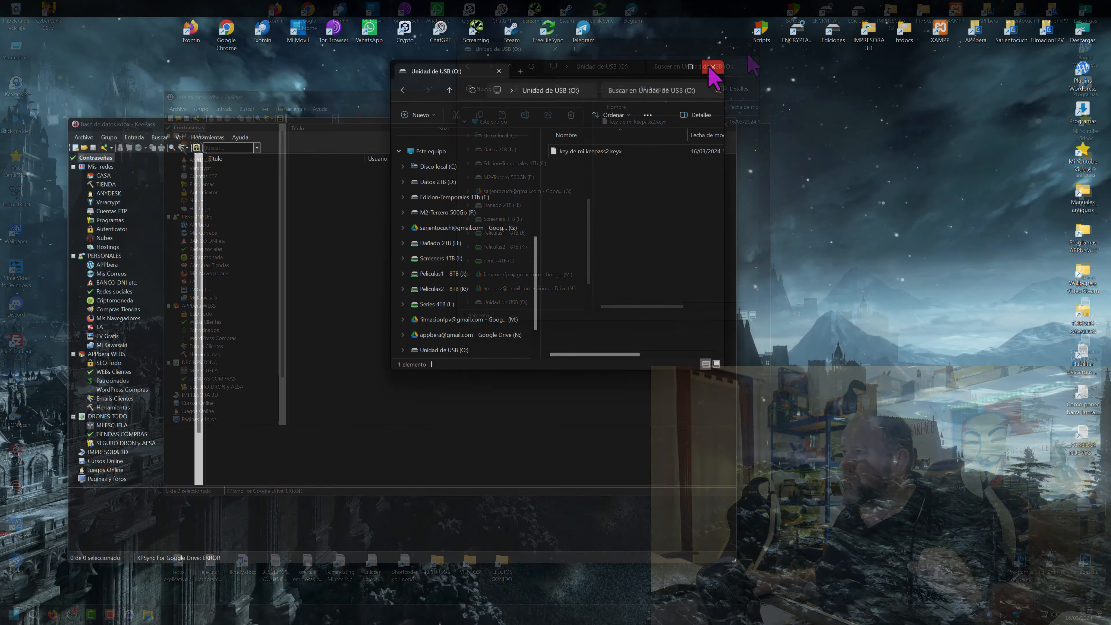
click(750, 46)
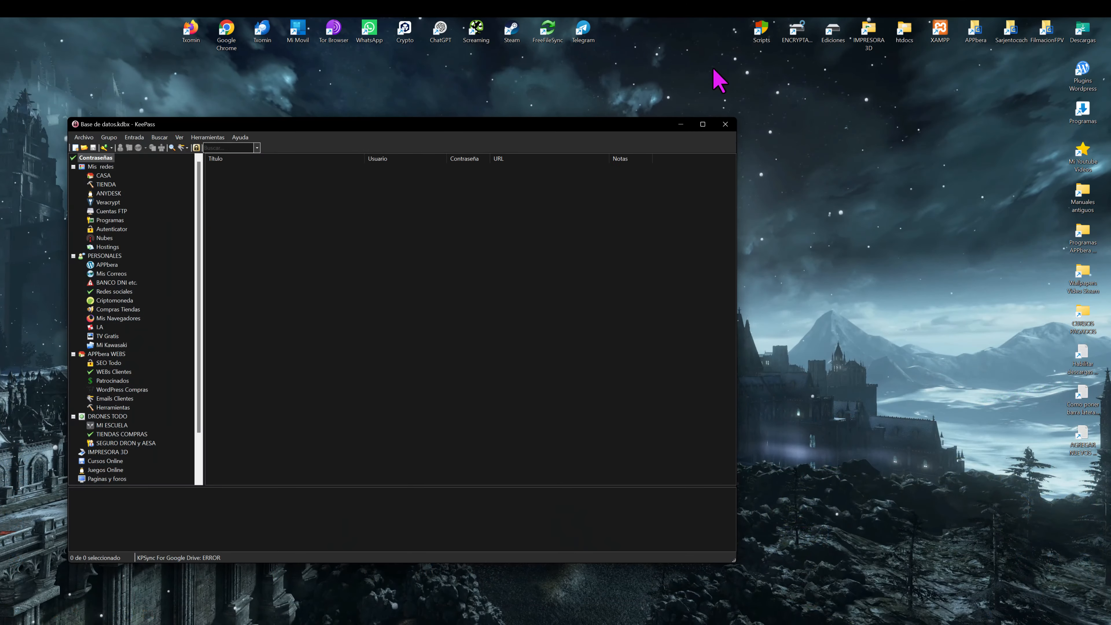
click(84, 137)
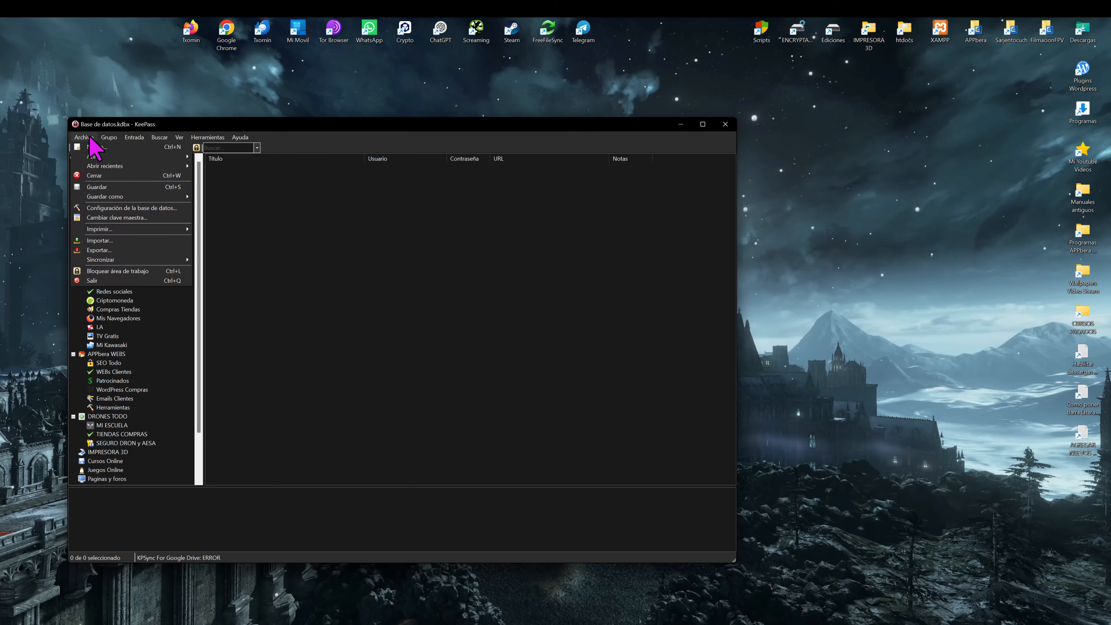
click(102, 189)
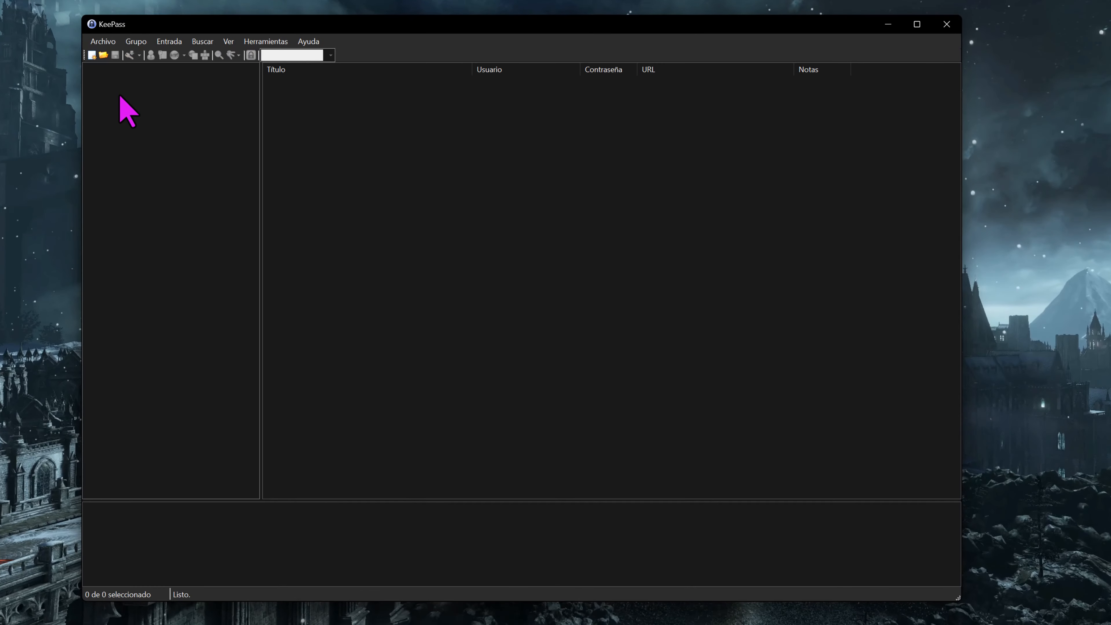
Reopen Base de datos.kdbx and move its unlock dialog over the upper part of the KeePass window.
click(104, 55)
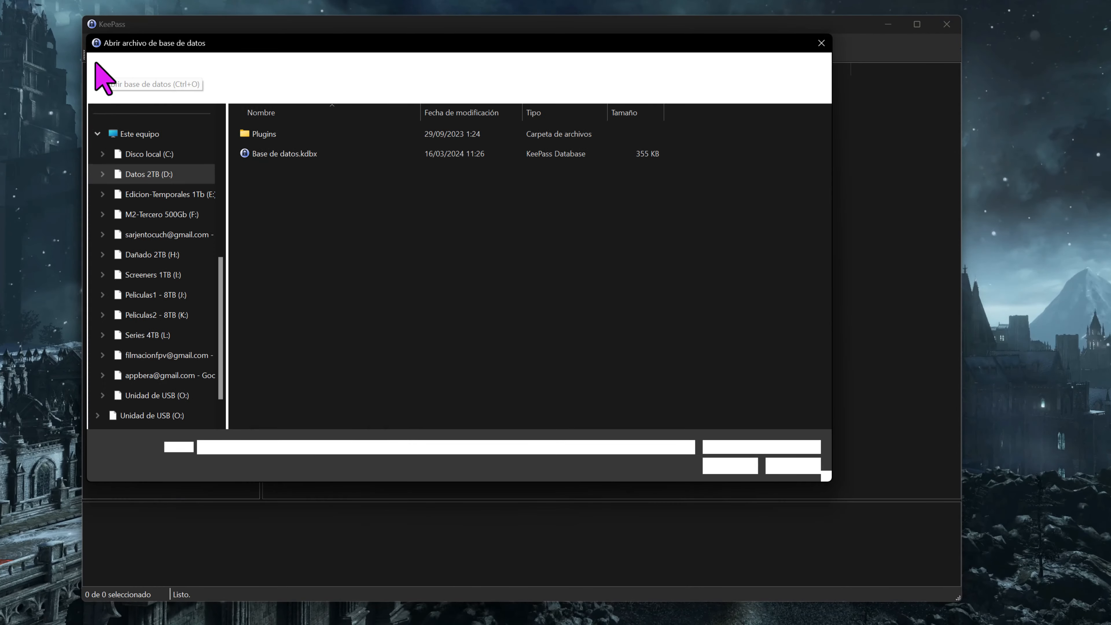
double_click(280, 155)
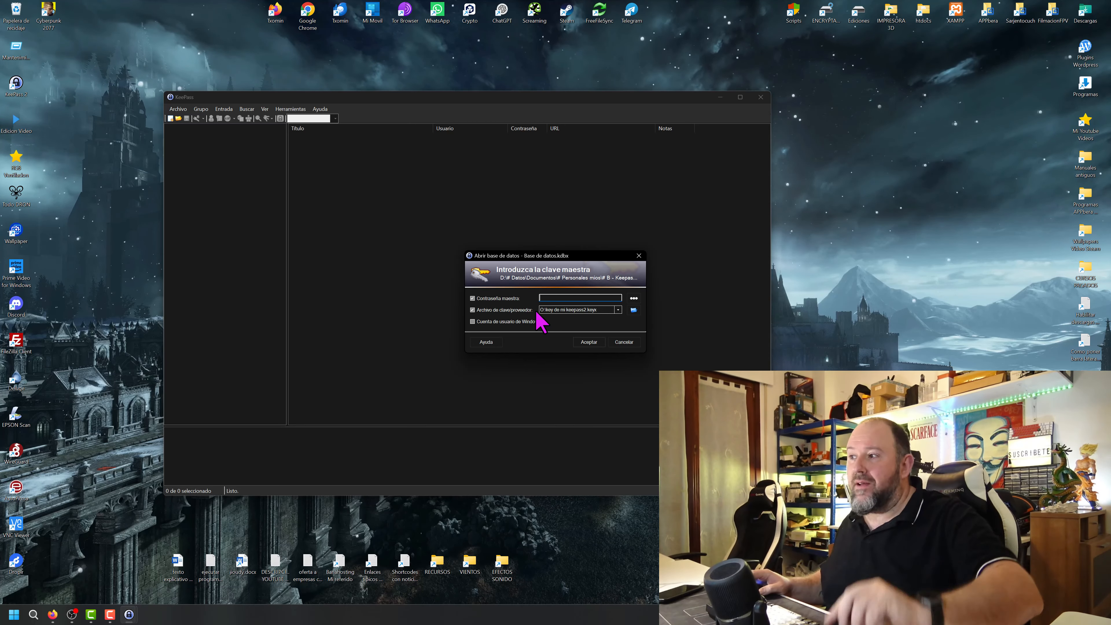
drag(547, 256, 365, 198)
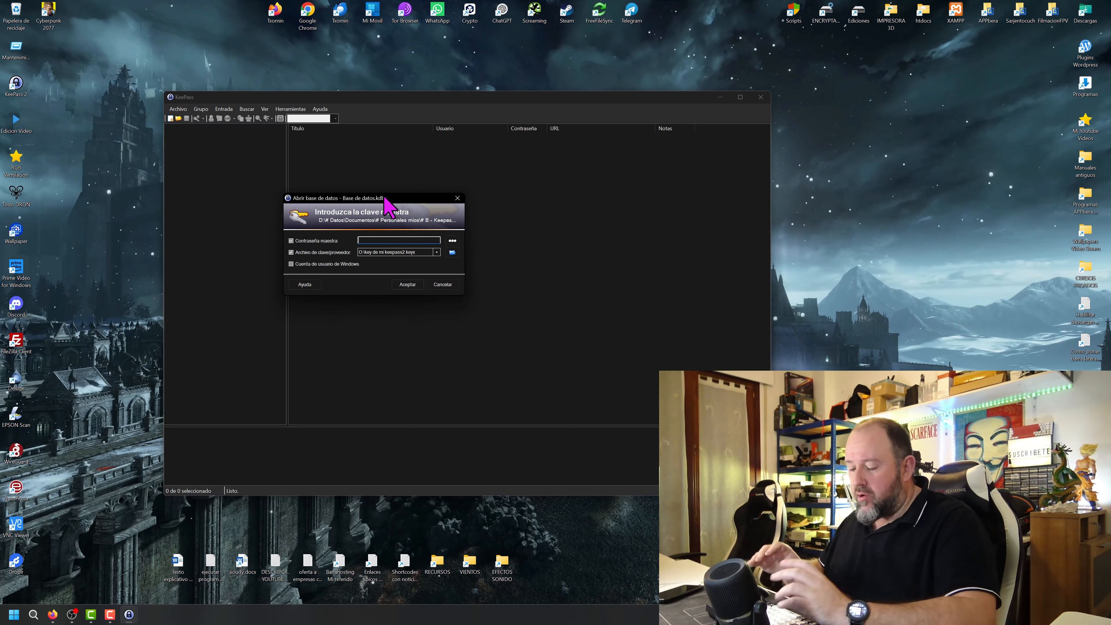
Try to unlock Base de datos.kdbx with the master password and the key file O:\key de mi keepass2.keyx.
text(••••••••••••••••)
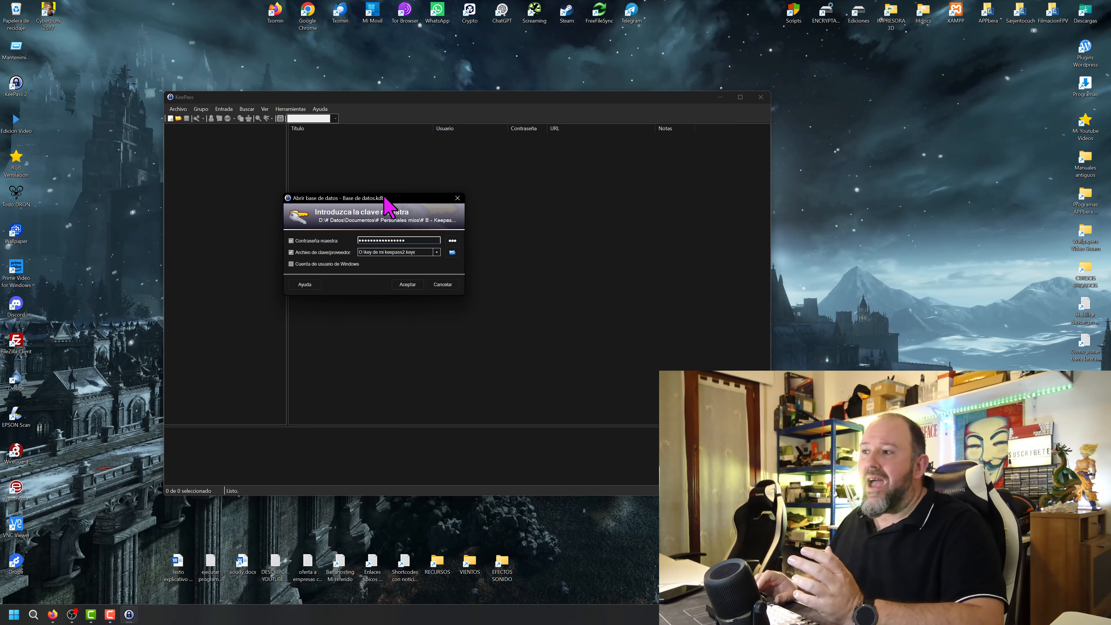
key(Return)
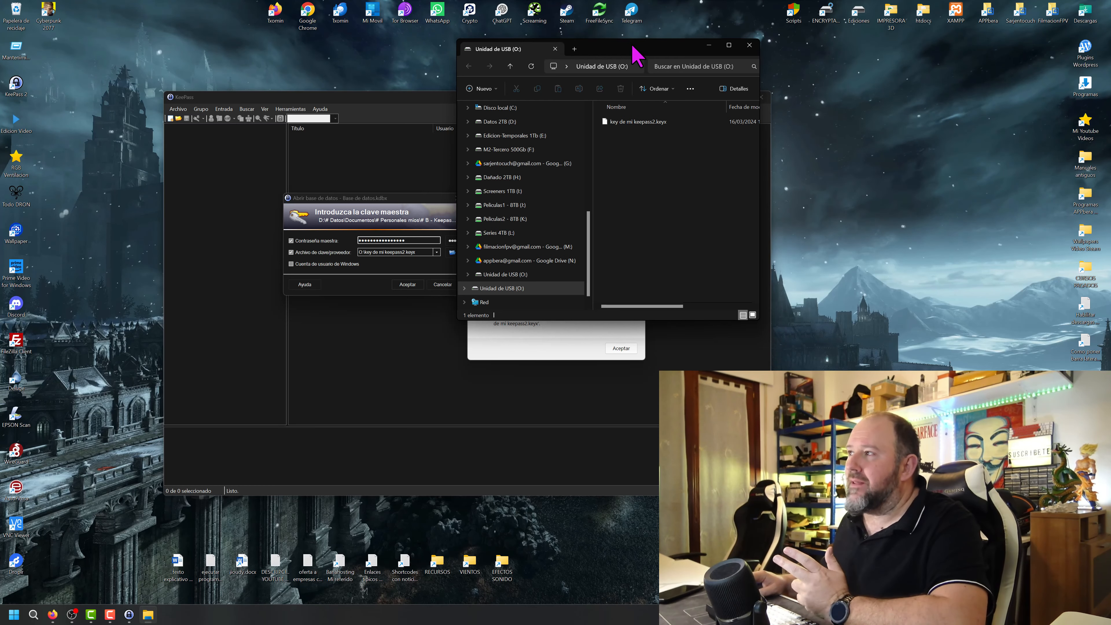
Close the USB drive (O:) window and the key file warning, and unlock Base de datos.kdbx again with the key file from the drive.
click(750, 44)
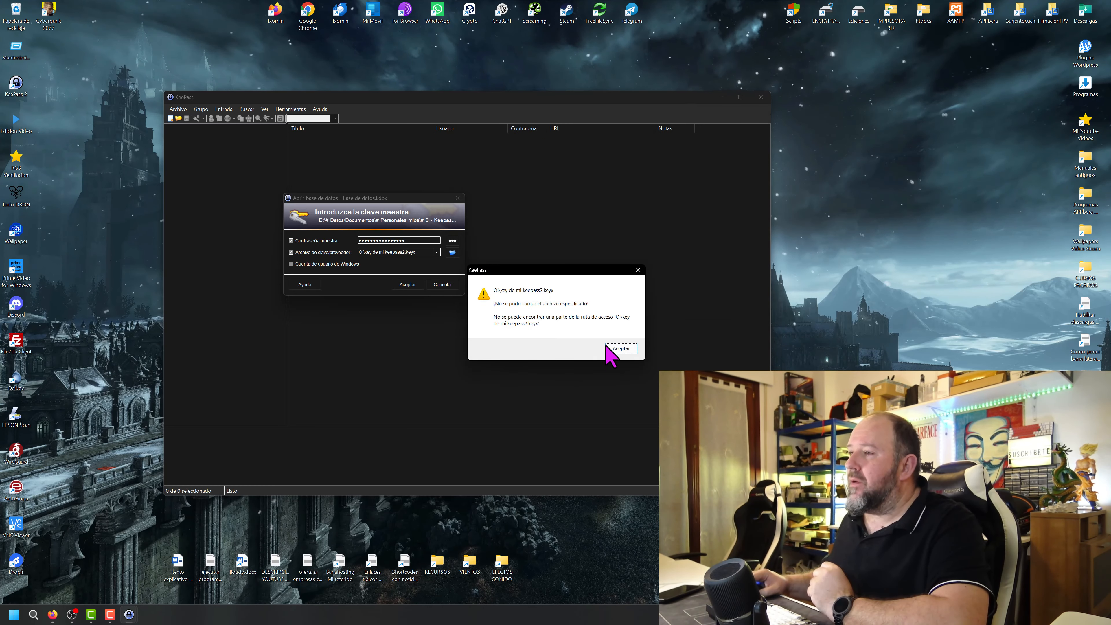
click(621, 349)
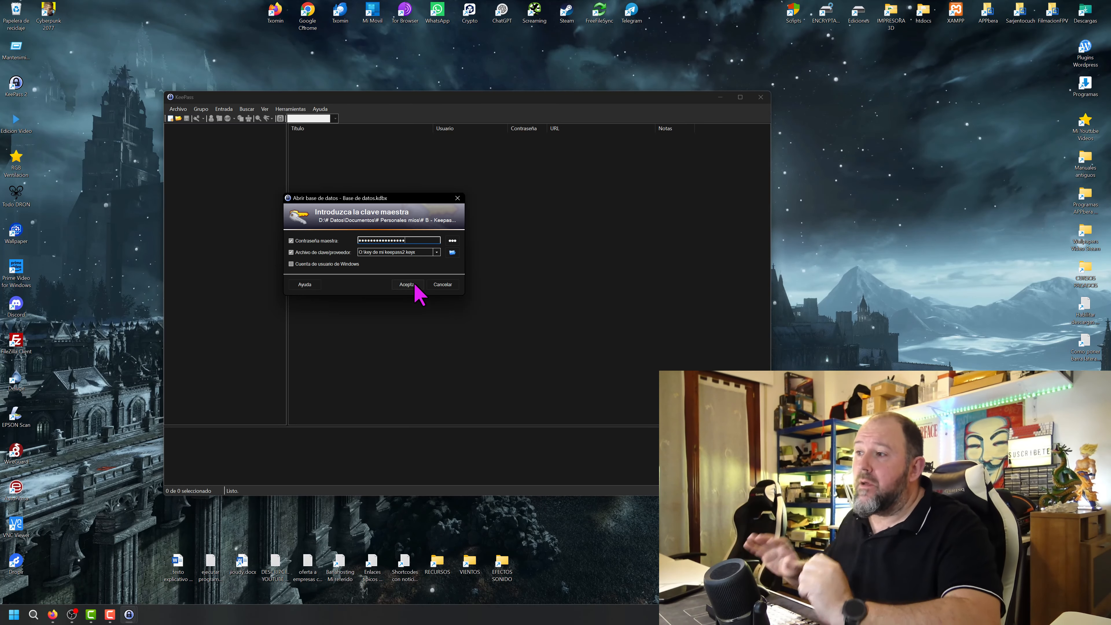
click(407, 284)
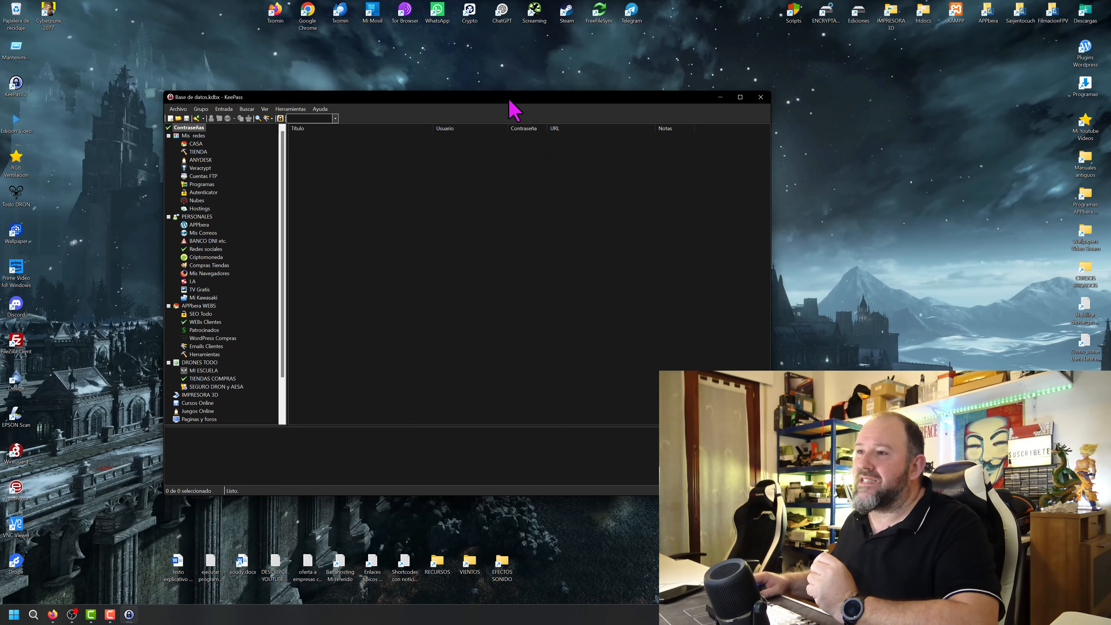
Start changing the database's master key, and enter and repeat the master password without adding a key file.
drag(509, 101, 403, 69)
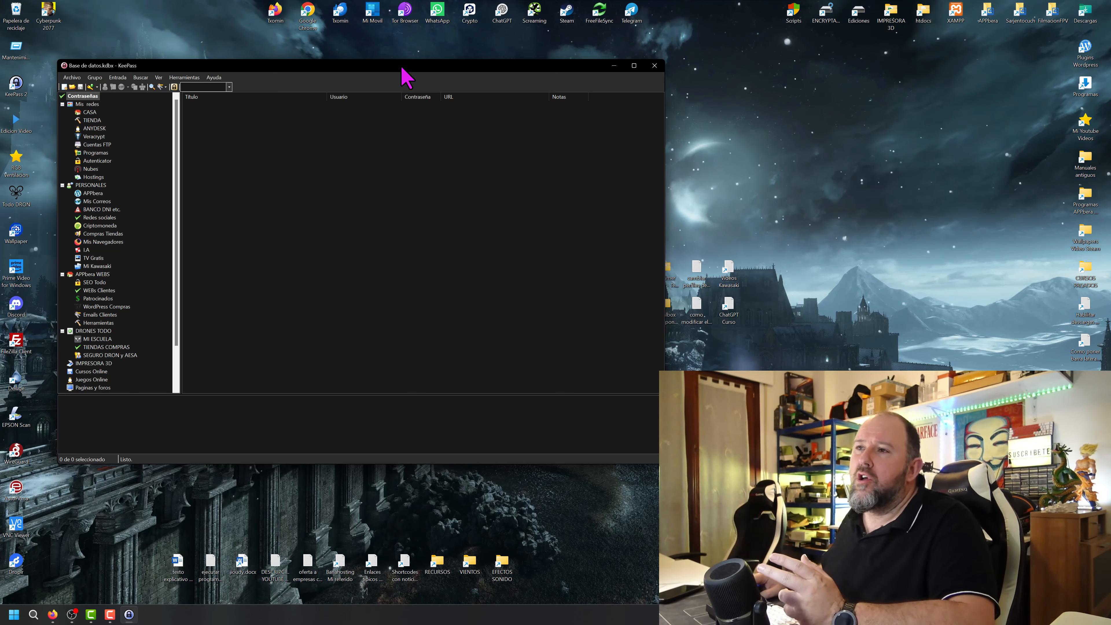
click(73, 78)
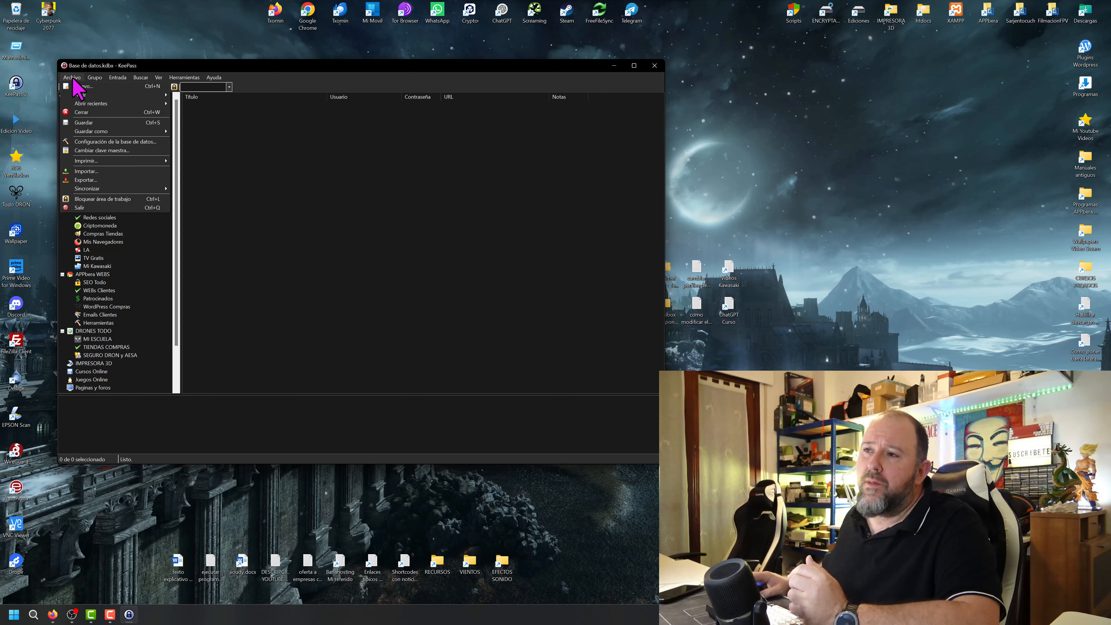
click(104, 151)
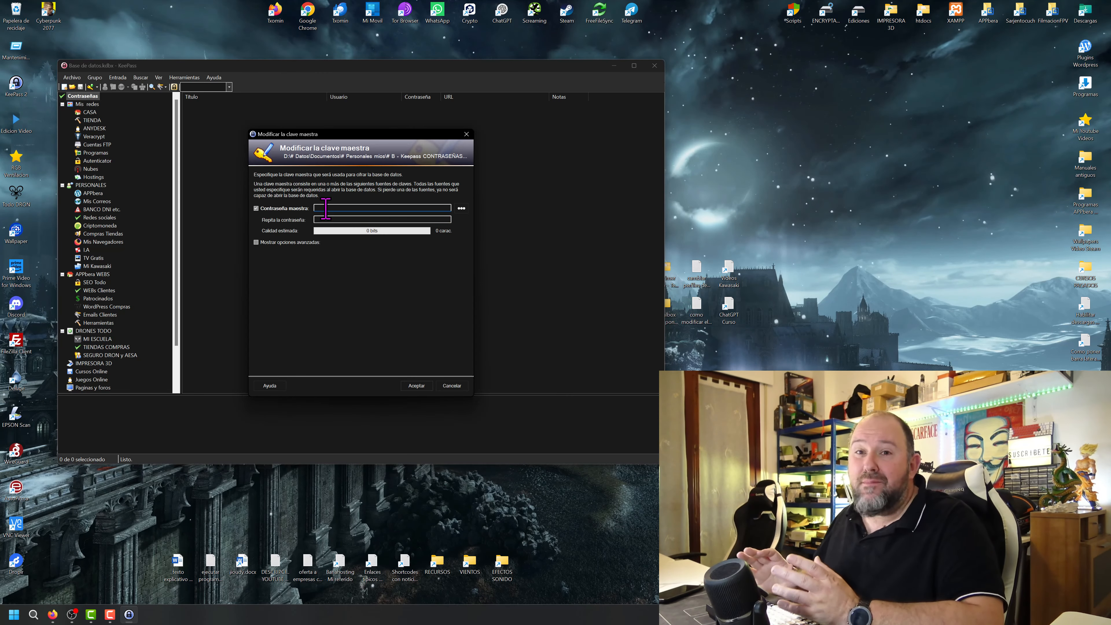
text(••••••••••••••••)
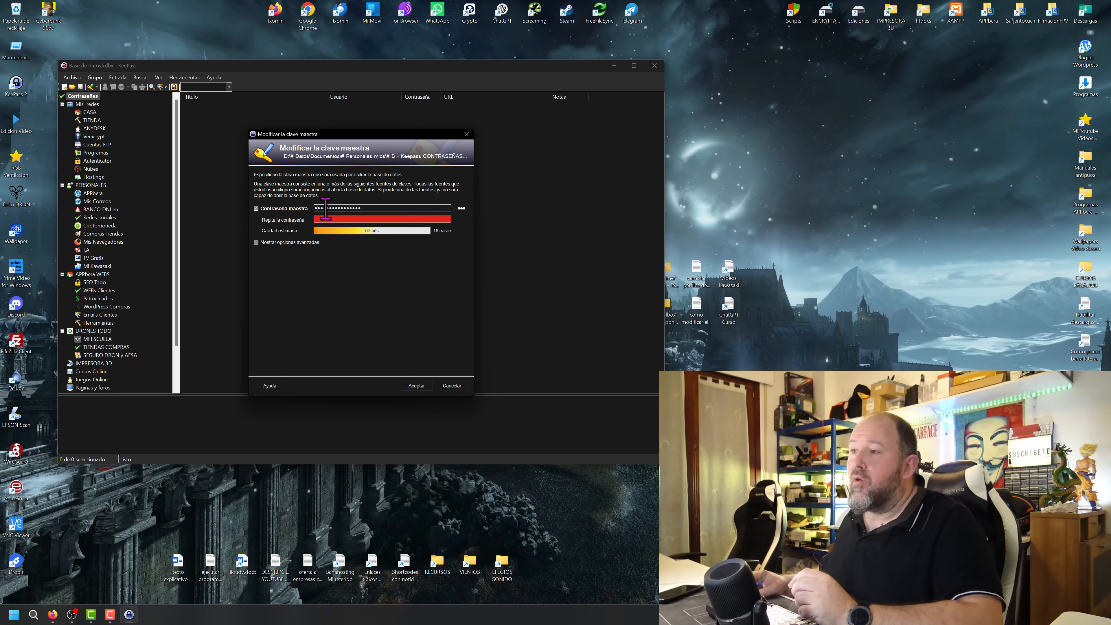
text(••••••••••••••••)
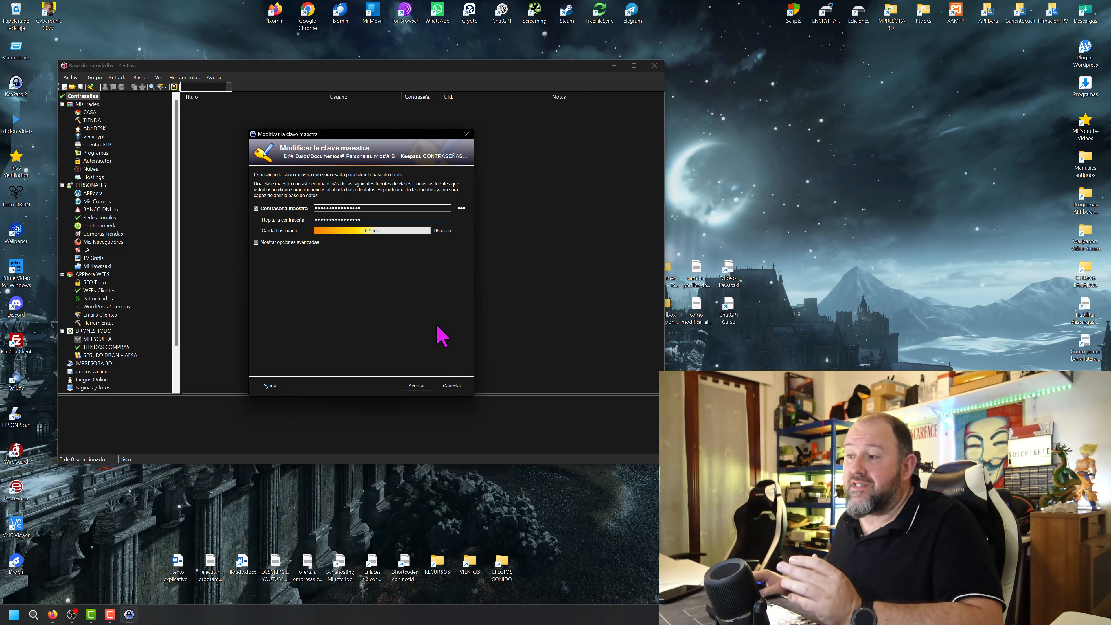
Accept the master password despite its weak rating and save the database with the modified master key.
click(416, 389)
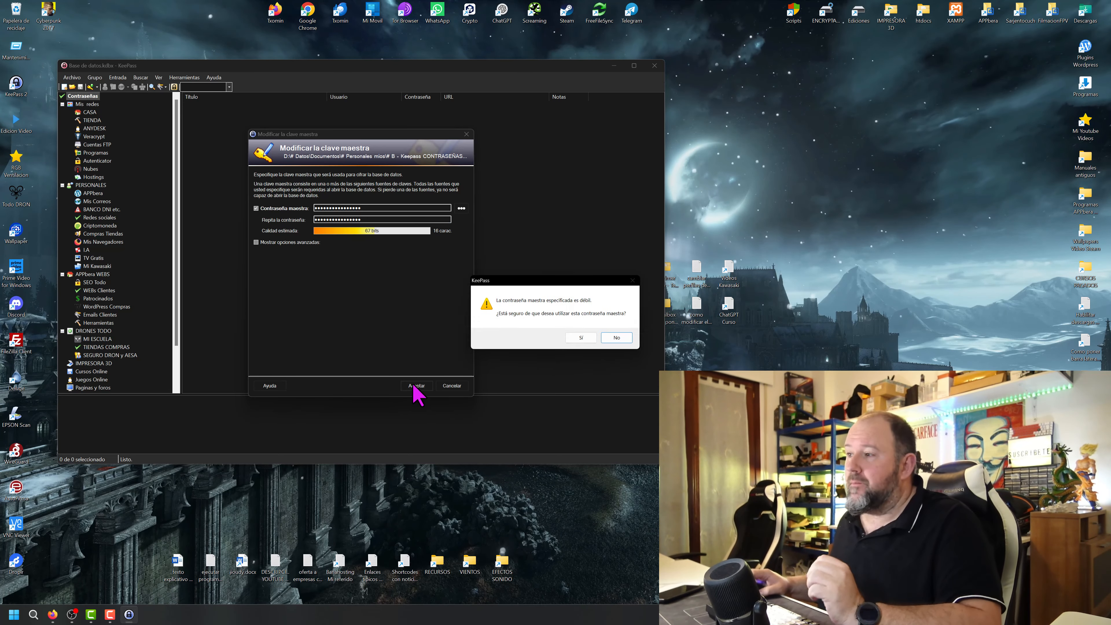
click(578, 343)
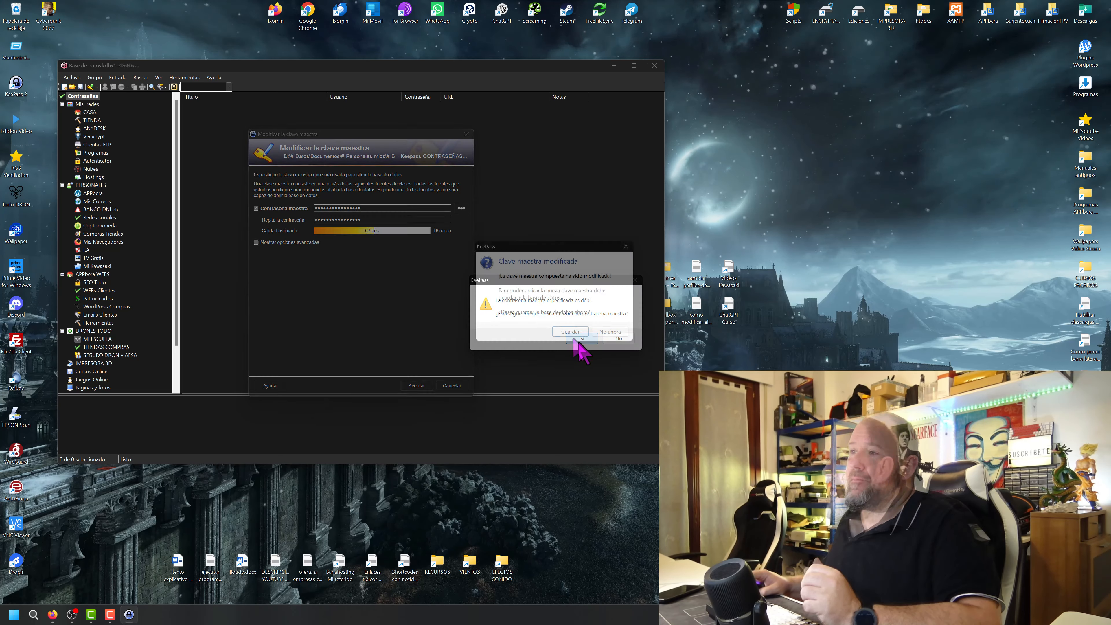
click(571, 332)
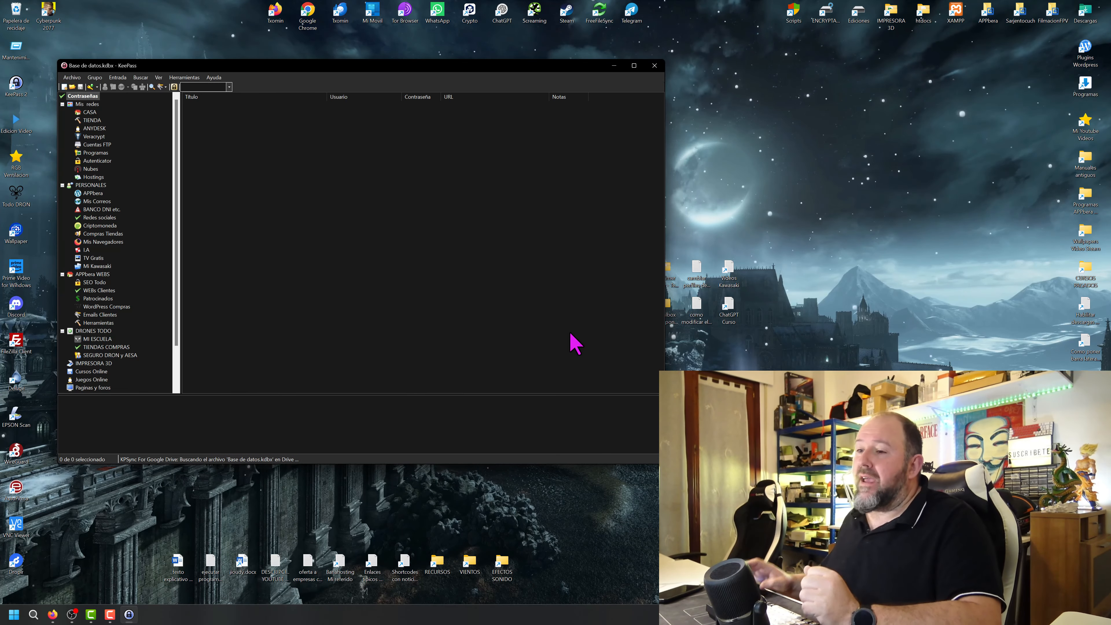